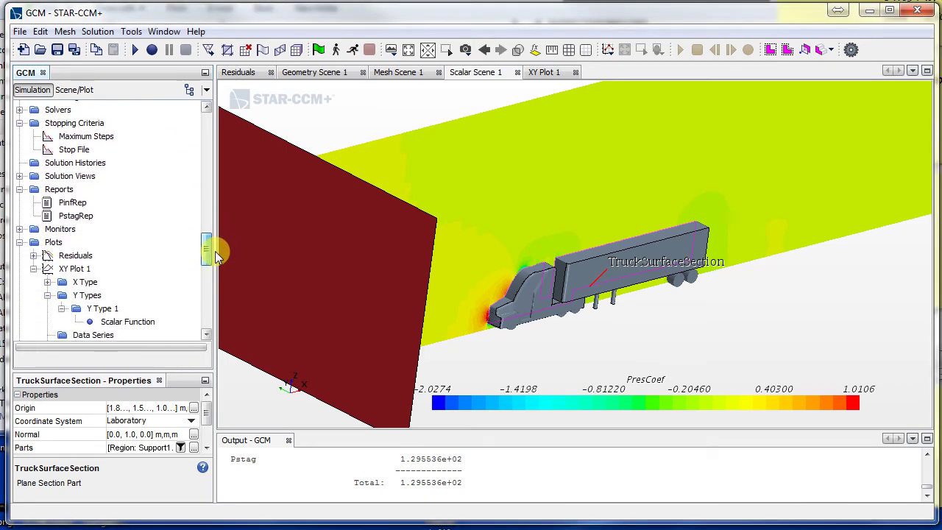
# Assign the TruckSurfaceSection derived part as the input part of XY Plot 1
pyautogui.click(76, 205)
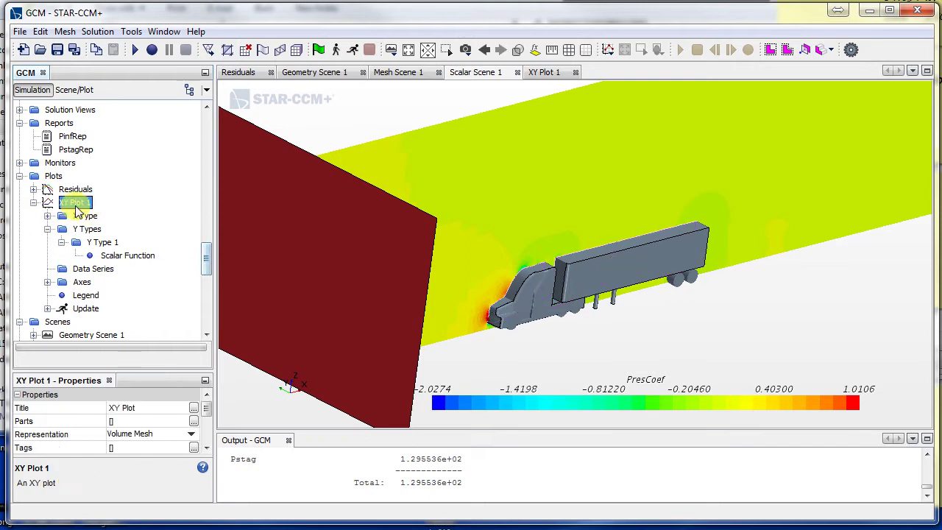
pyautogui.click(194, 422)
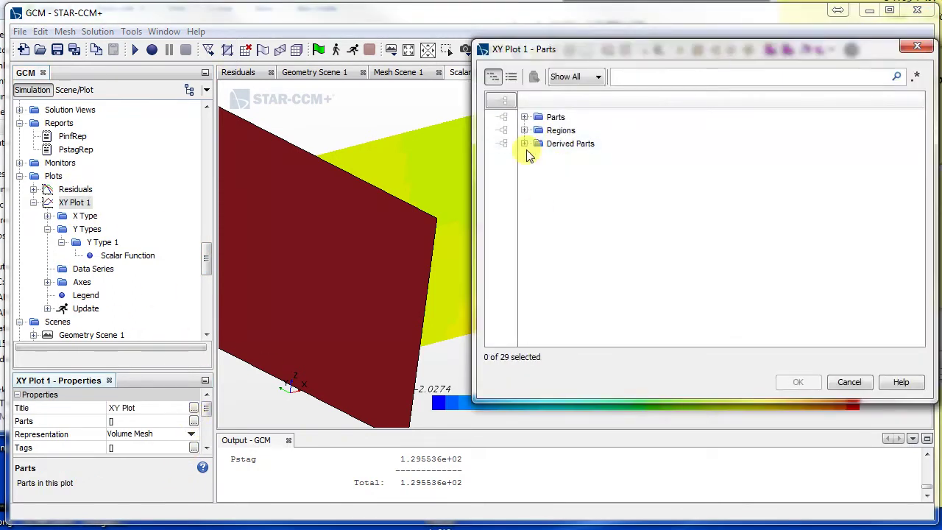
pyautogui.click(524, 144)
pyautogui.click(596, 197)
pyautogui.click(598, 199)
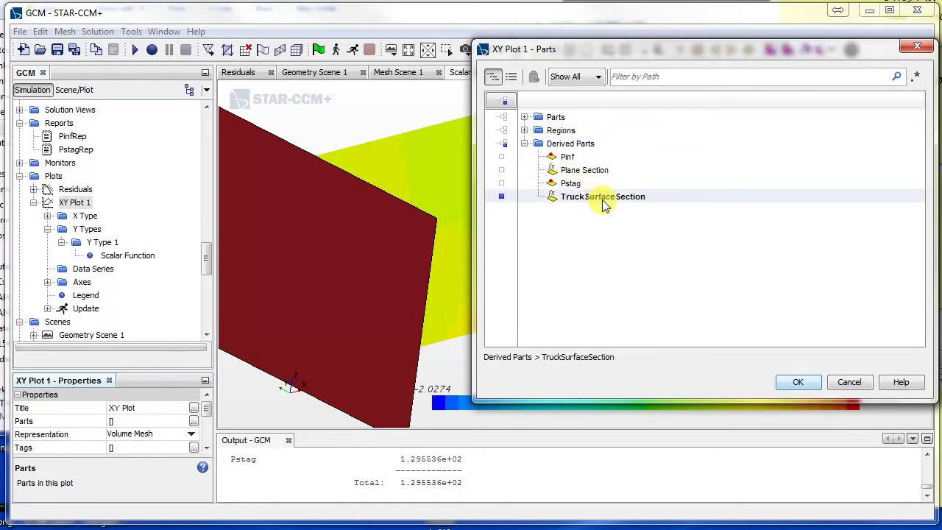
pyautogui.click(798, 382)
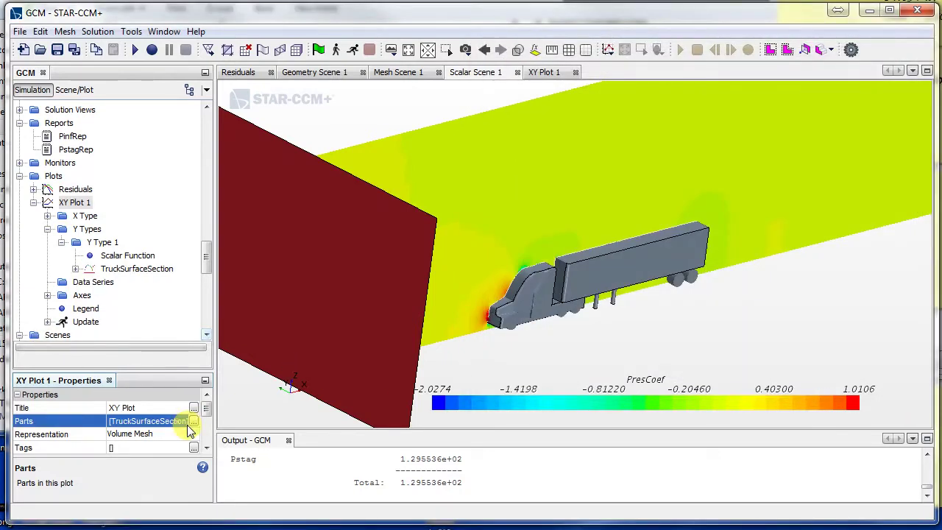
# Set Y Type 1's scalar field function to PresCoef so XY Plot 1 shows the pressure coefficient
pyautogui.click(548, 72)
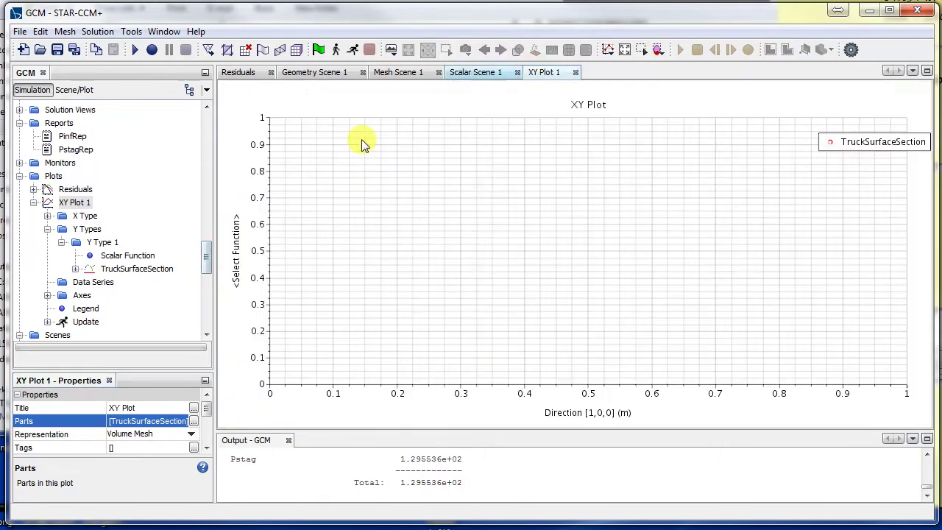
pyautogui.click(85, 229)
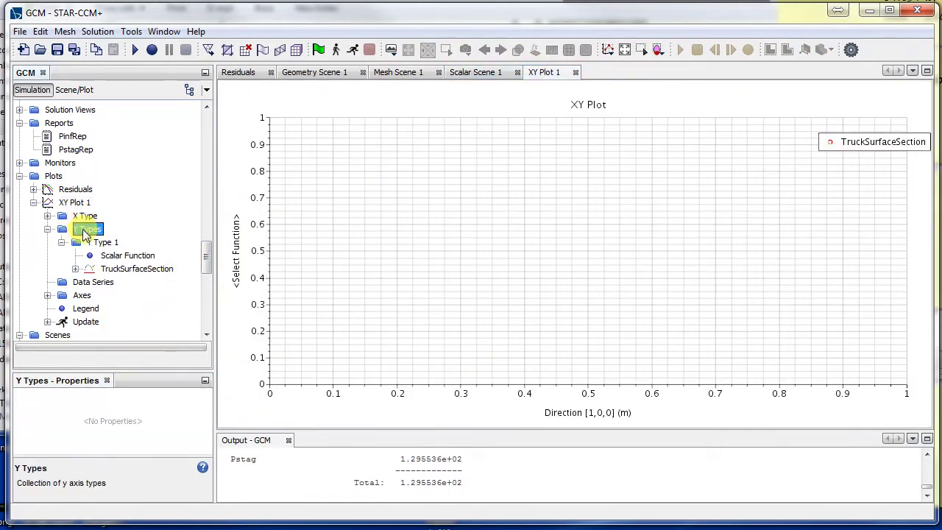
pyautogui.click(79, 201)
pyautogui.click(91, 230)
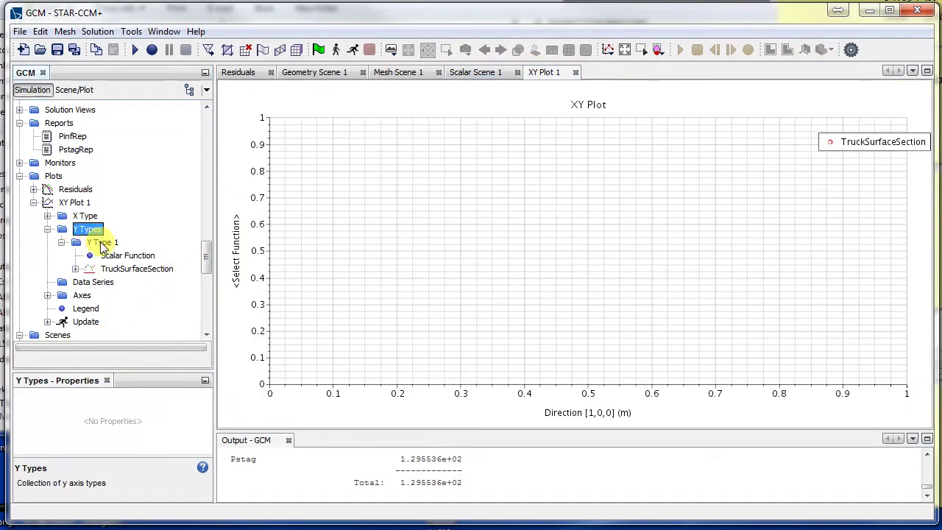
pyautogui.click(103, 242)
pyautogui.click(117, 255)
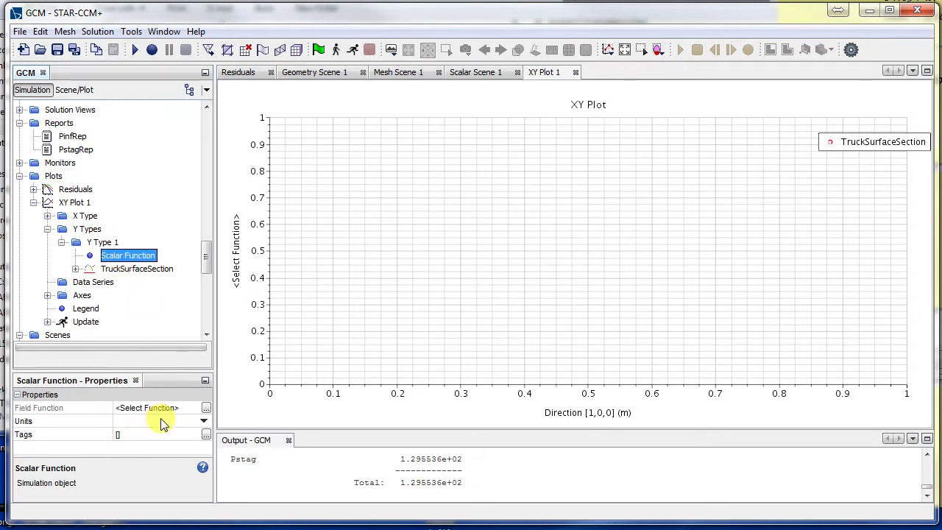
pyautogui.click(206, 408)
pyautogui.scroll(-10, 604, 279)
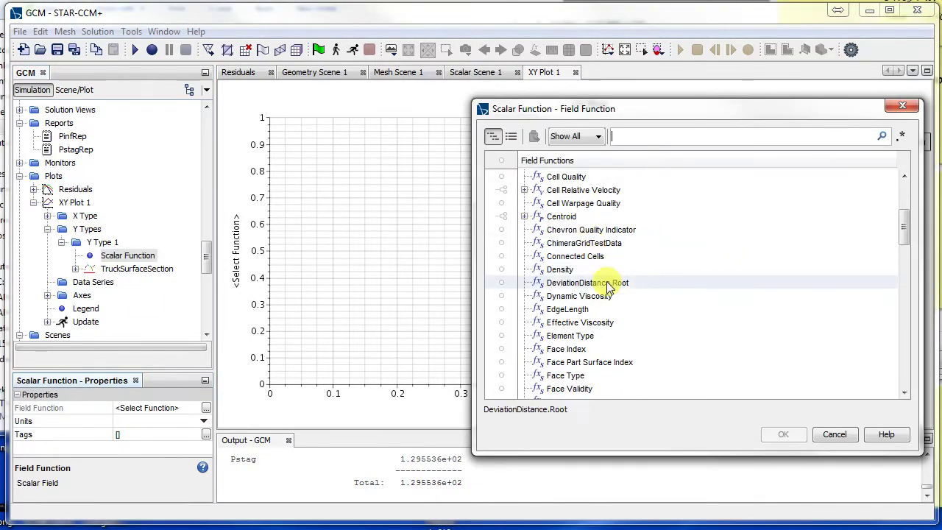
pyautogui.scroll(-5, 600, 302)
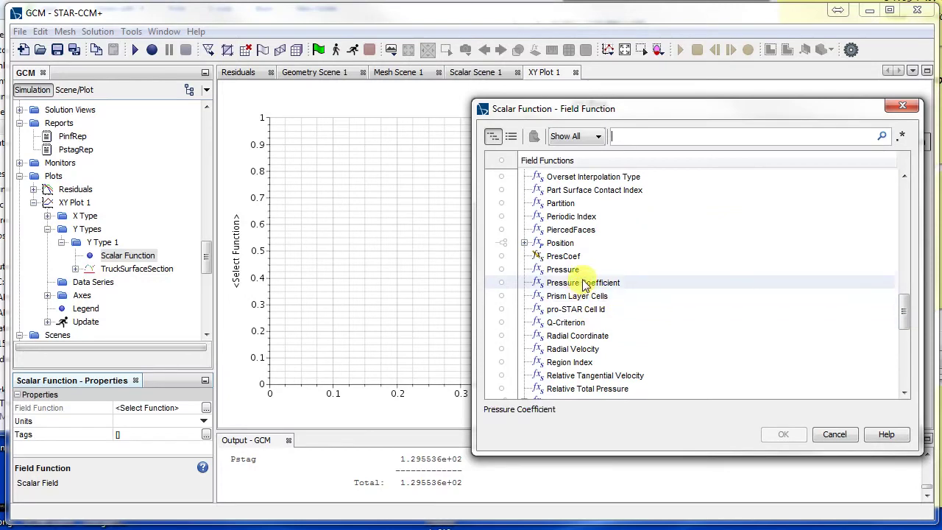
pyautogui.click(589, 255)
pyautogui.click(780, 435)
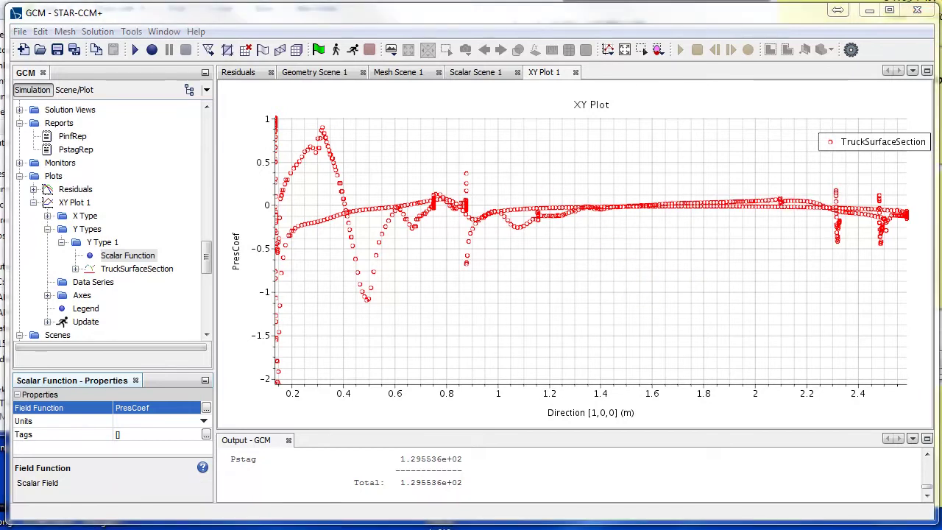
# Reposition and narrow the Mendeley window and hide its details panel so Fig. 8 fills the view
pyautogui.hotkey('alt', 'Tab')
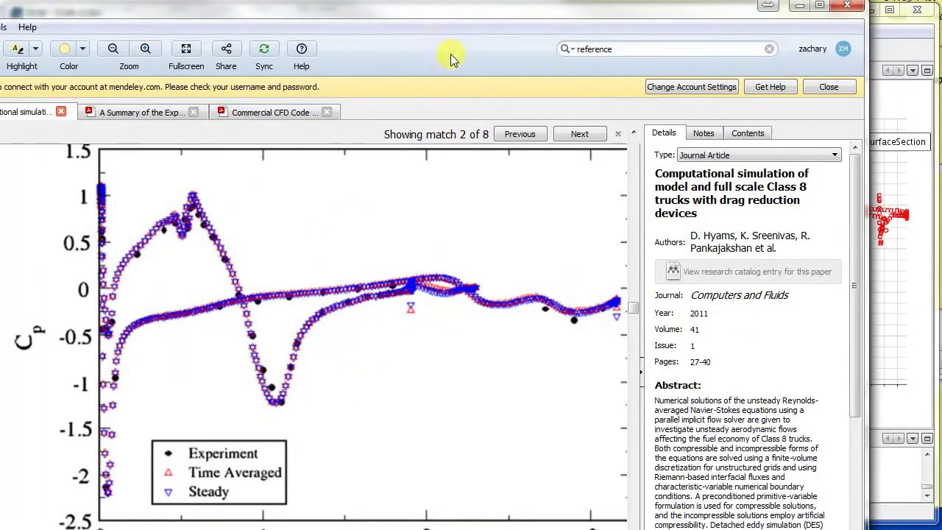
pyautogui.moveTo(440, 15); pyautogui.dragTo(479, 196)
pyautogui.keyDown('ctrl'); pyautogui.scroll(-2, 437, 406); pyautogui.keyUp('ctrl')
pyautogui.moveTo(371, 210); pyautogui.dragTo(462, 46)
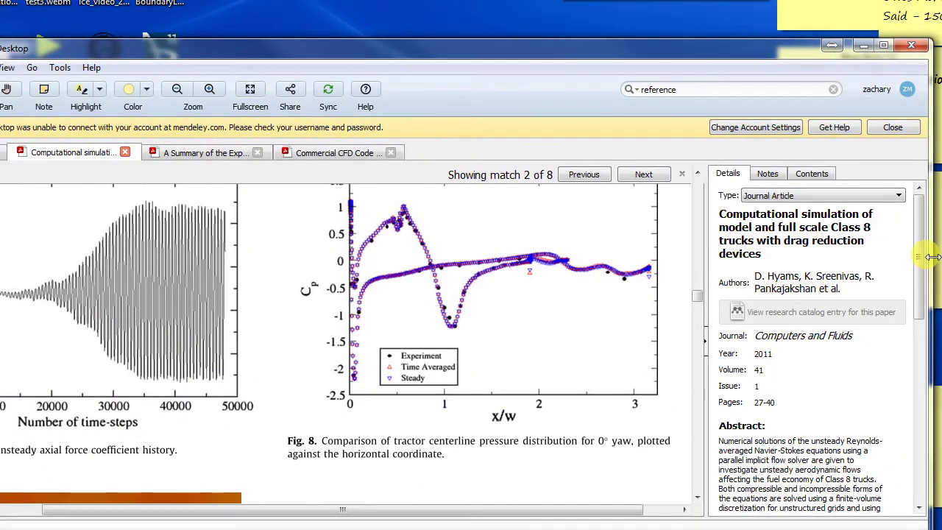
pyautogui.moveTo(931, 257); pyautogui.dragTo(469, 273)
pyautogui.moveTo(65, 509); pyautogui.dragTo(150, 513)
pyautogui.click(247, 342)
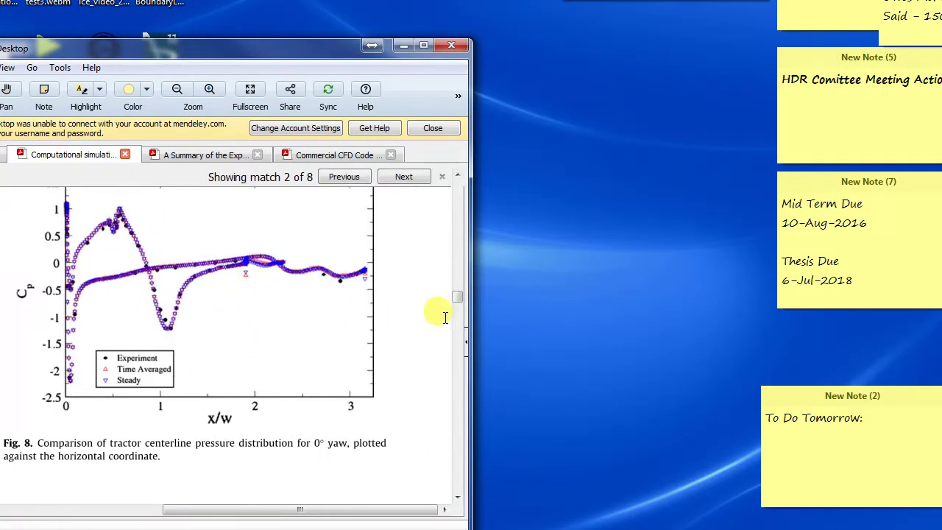
pyautogui.moveTo(471, 320); pyautogui.dragTo(430, 323)
# Tile STAR-CCM+ and Mendeley side by side with the PDF scrolled to the trailer Cp figure
pyautogui.hotkey('alt', 'Tab')
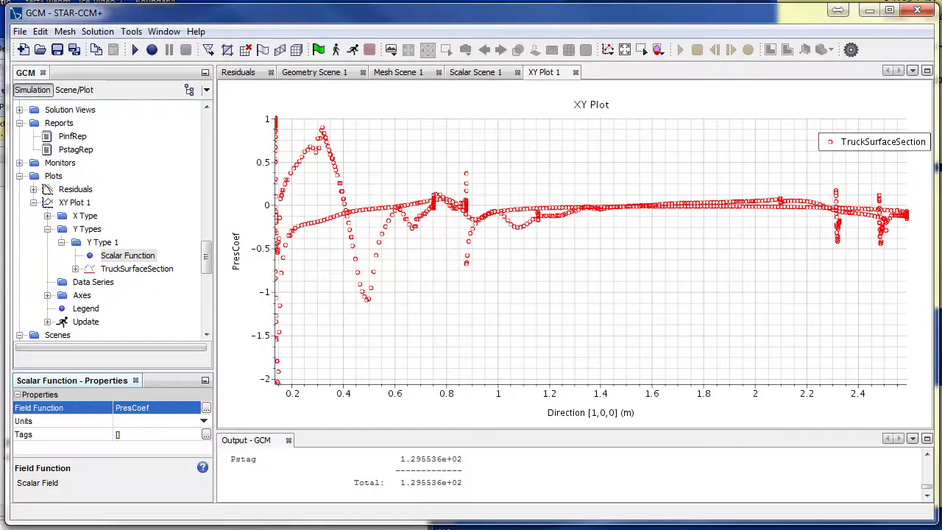
pyautogui.moveTo(319, 17); pyautogui.dragTo(606, 60)
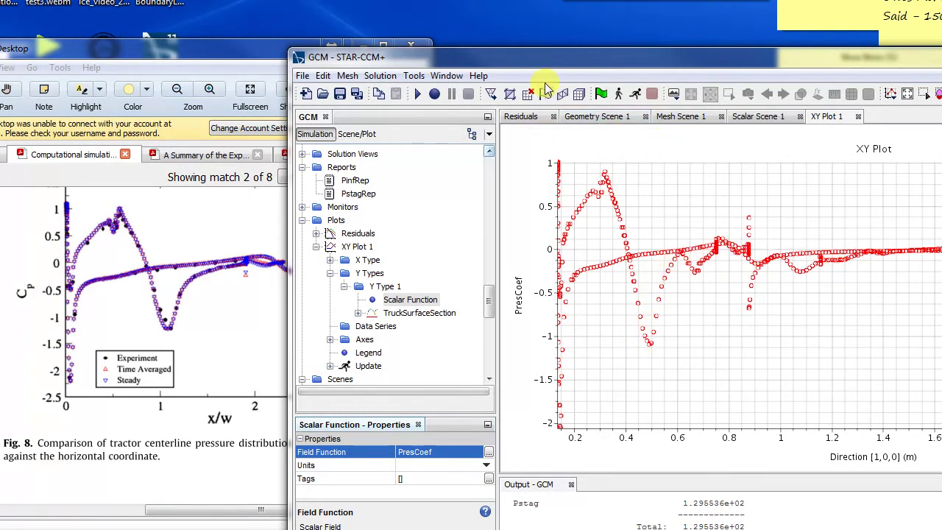
pyautogui.moveTo(168, 41); pyautogui.dragTo(258, 39)
pyautogui.scroll(-3, 326, 302)
pyautogui.scroll(-3, 326, 301)
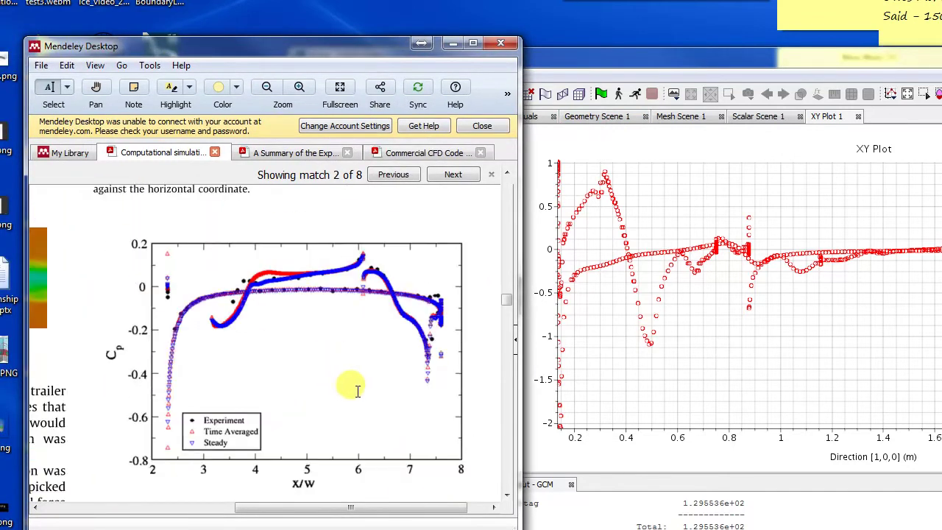
pyautogui.moveTo(855, 75); pyautogui.dragTo(454, 199)
pyautogui.moveTo(347, 49); pyautogui.dragTo(170, 32)
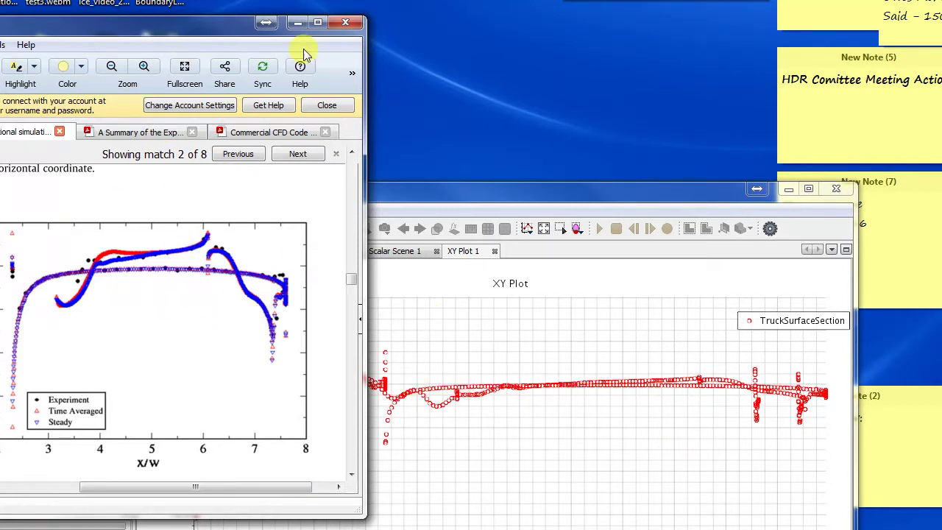
# Move Mendeley aside and restore STAR-CCM+ to full screen
pyautogui.moveTo(231, 29)
pyautogui.mouseDown()
pyautogui.moveTo(242, 17)
pyautogui.moveTo(234, 28)
pyautogui.mouseUp()
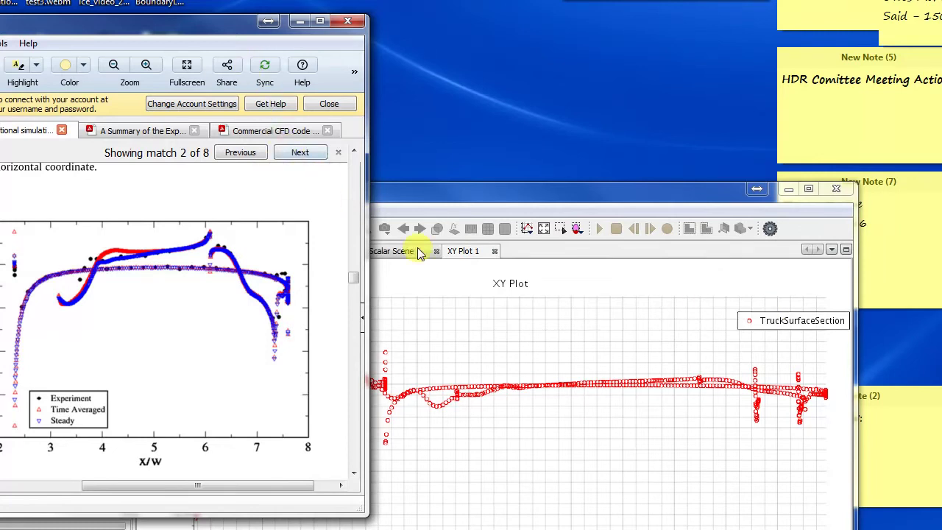
pyautogui.moveTo(187, 42); pyautogui.dragTo(589, 0)
pyautogui.click(282, 451)
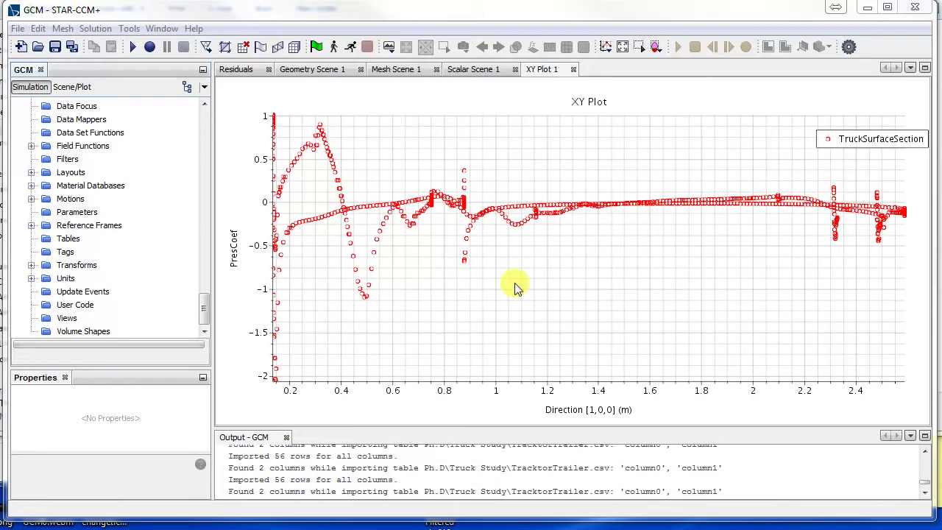
# Create a file table under Tables from TracktorTrailer.csv in the Truck Study folder
pyautogui.rightClick(70, 243)
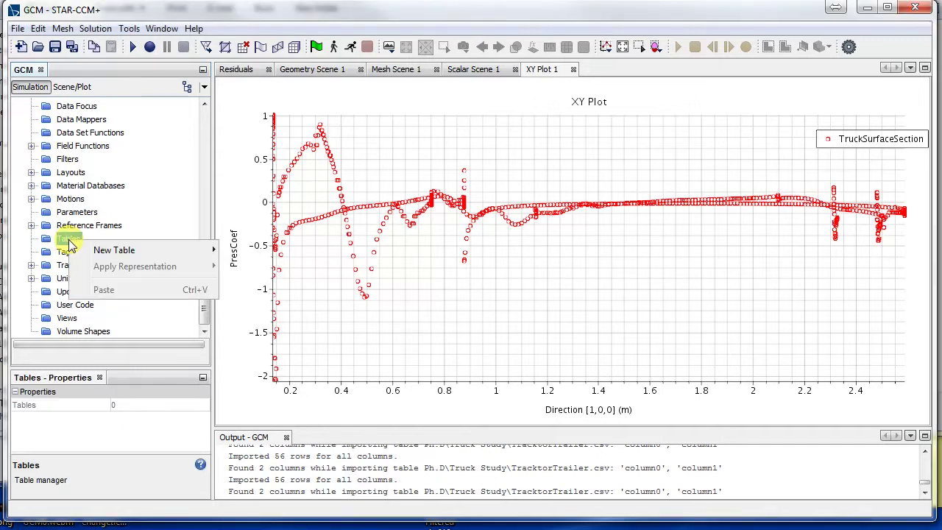
pyautogui.moveTo(114, 254)
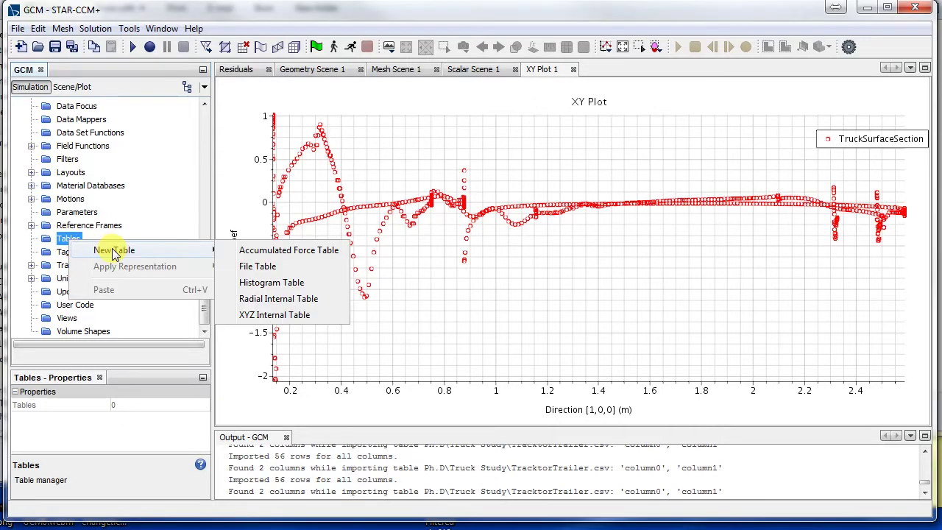
pyautogui.click(285, 269)
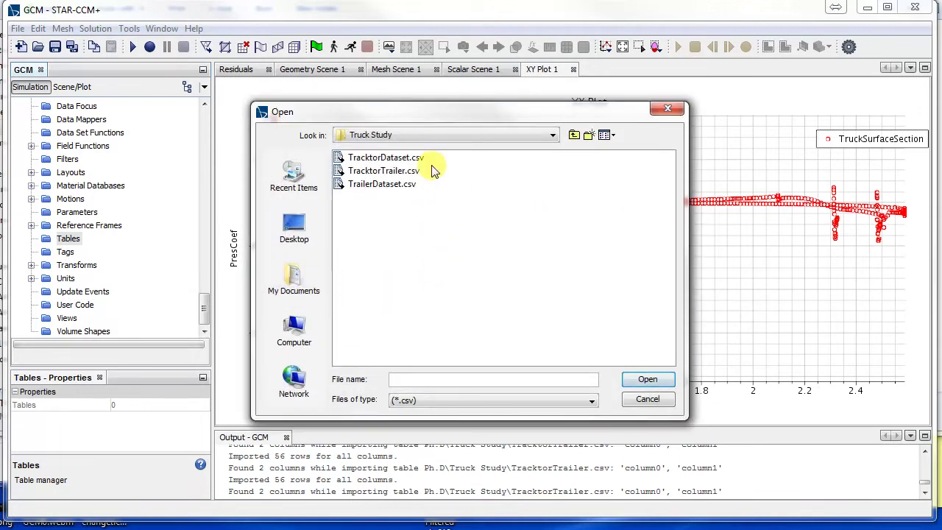
pyautogui.click(409, 171)
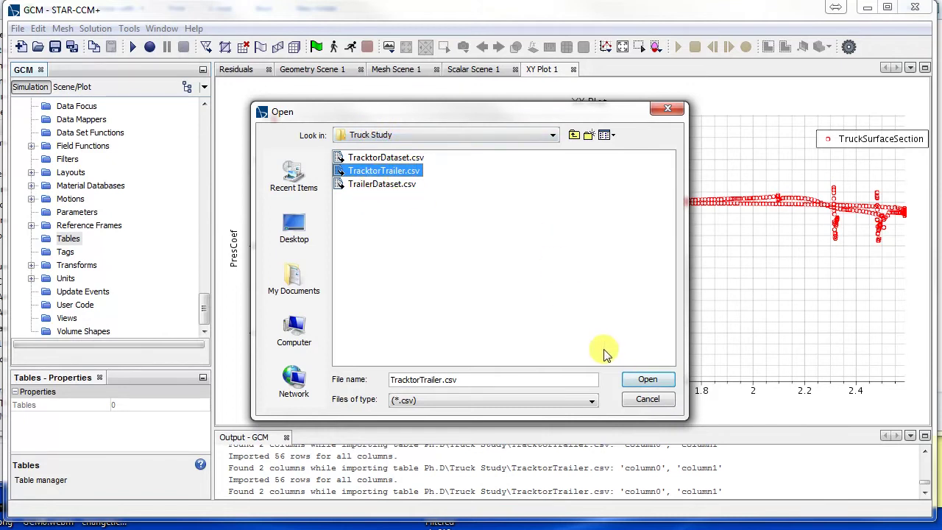
pyautogui.click(649, 380)
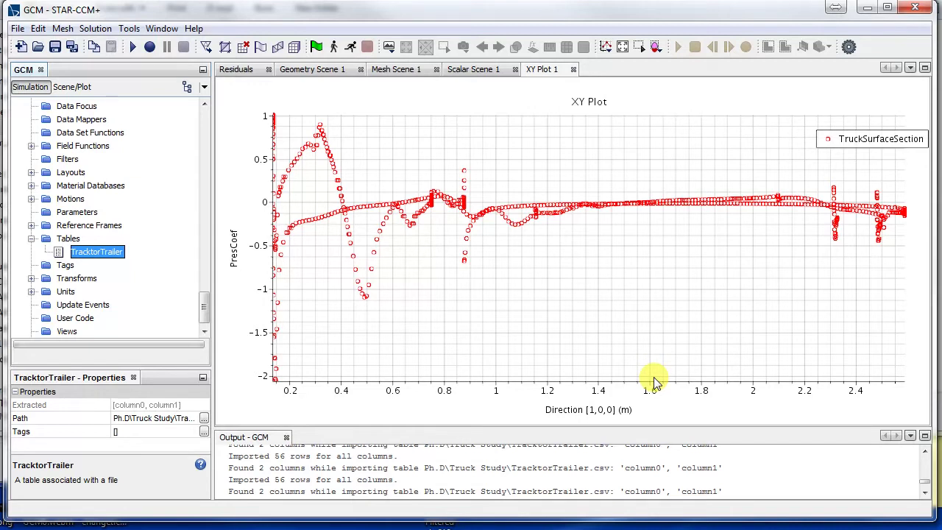
# Add the TracktorTrailer table as a second data series on XY Plot 1
pyautogui.scroll(6, 158, 294)
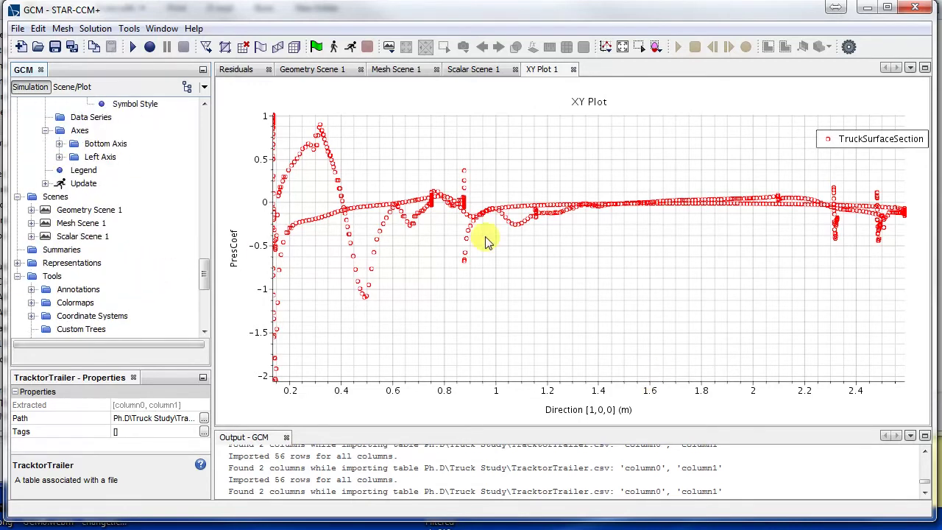
pyautogui.scroll(3, 117, 235)
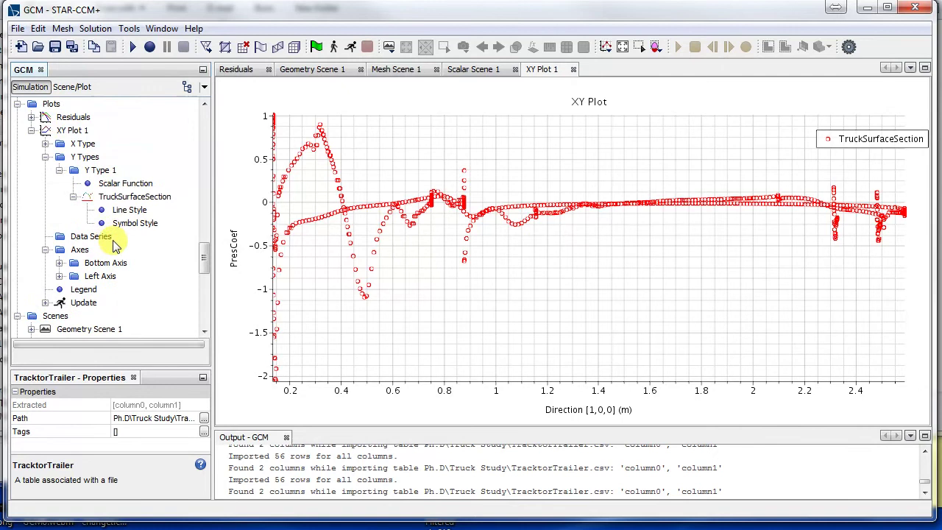
pyautogui.click(74, 196)
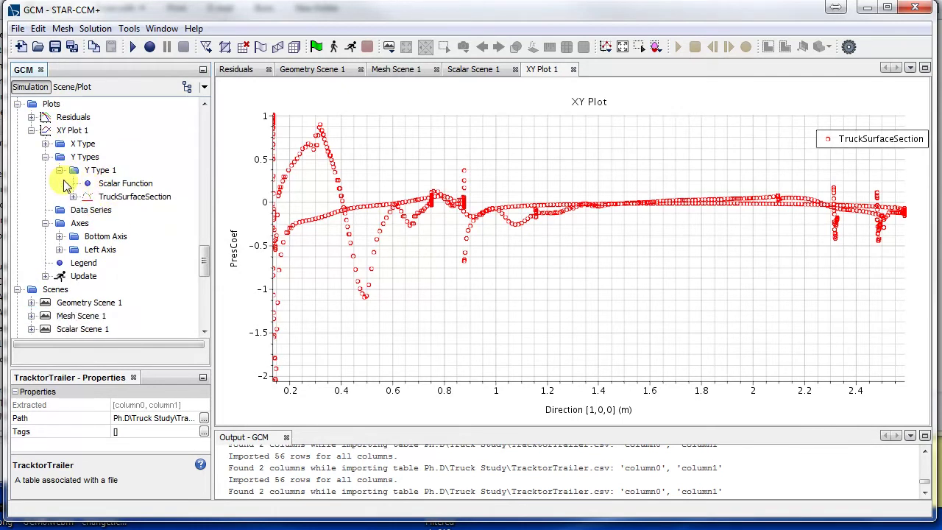
pyautogui.click(59, 170)
pyautogui.click(81, 184)
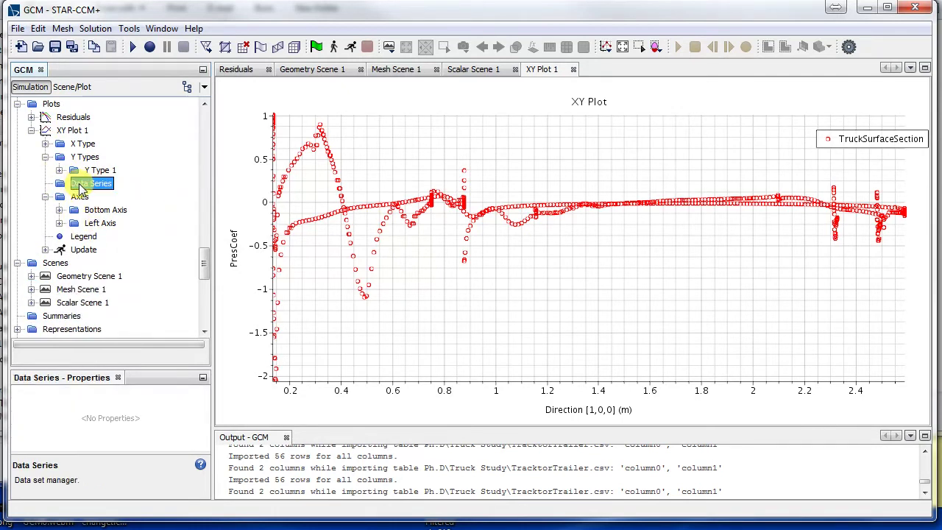
pyautogui.rightClick(81, 187)
pyautogui.click(119, 194)
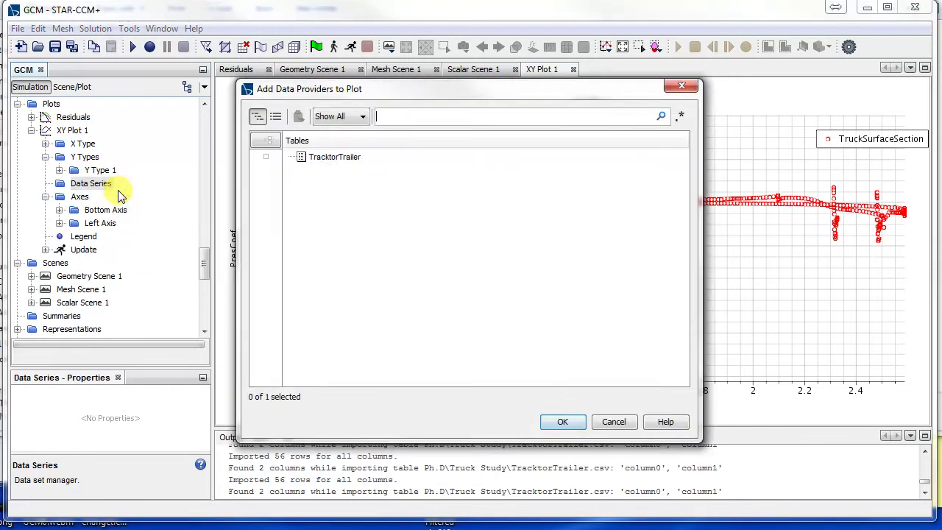
pyautogui.click(321, 159)
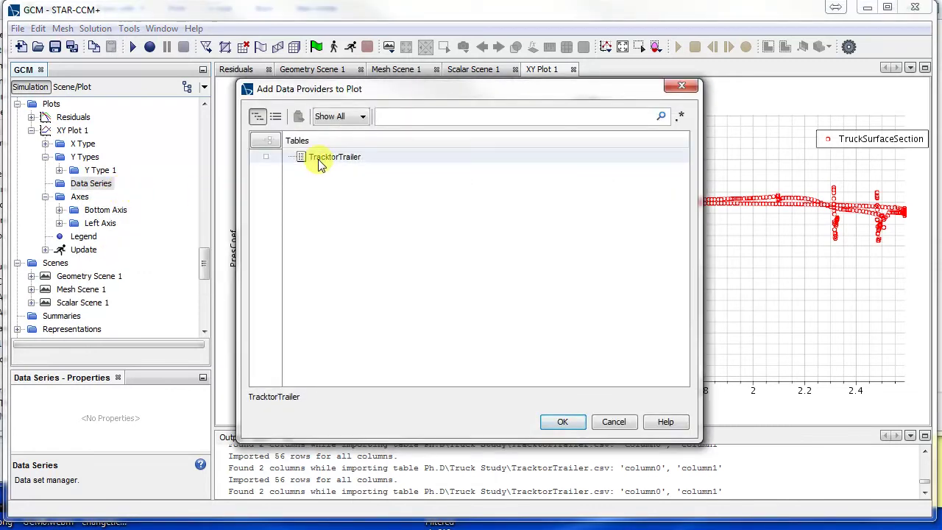
pyautogui.click(562, 422)
pyautogui.moveTo(342, 190)
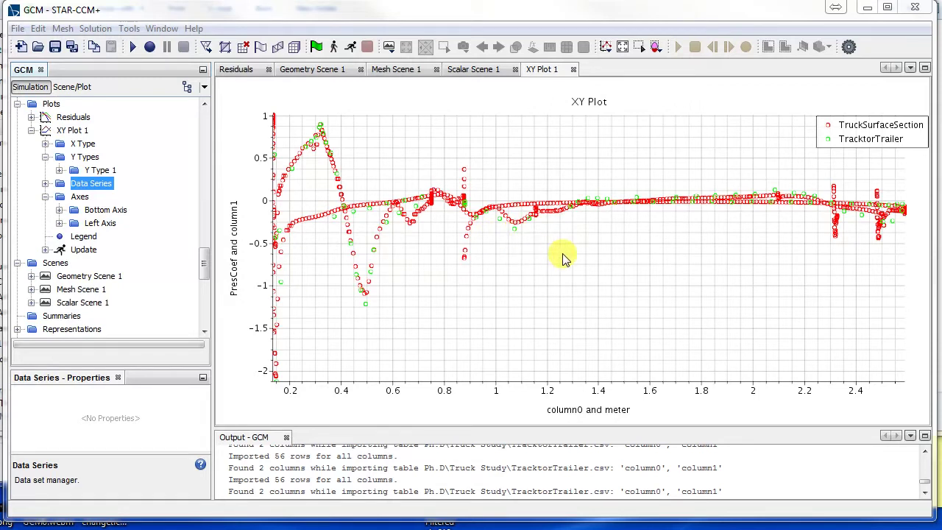
pyautogui.click(544, 254)
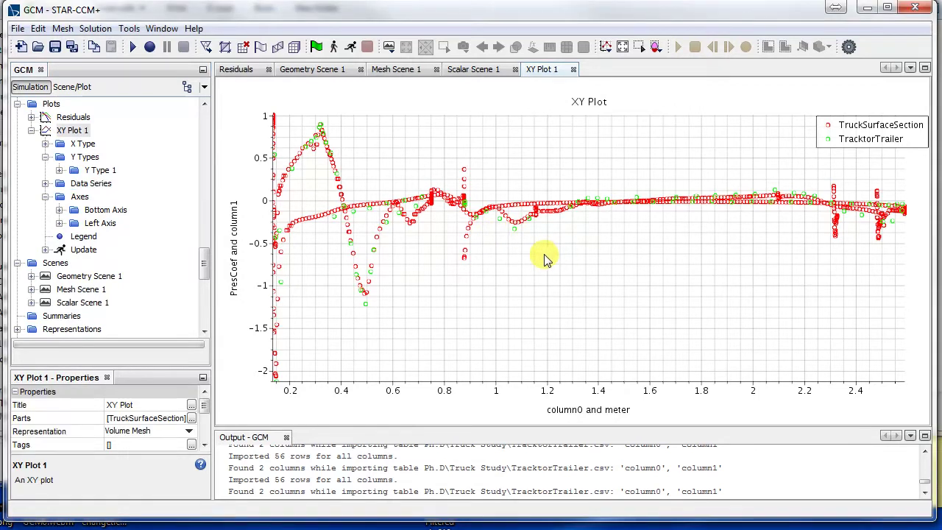
pyautogui.click(31, 131)
pyautogui.click(32, 131)
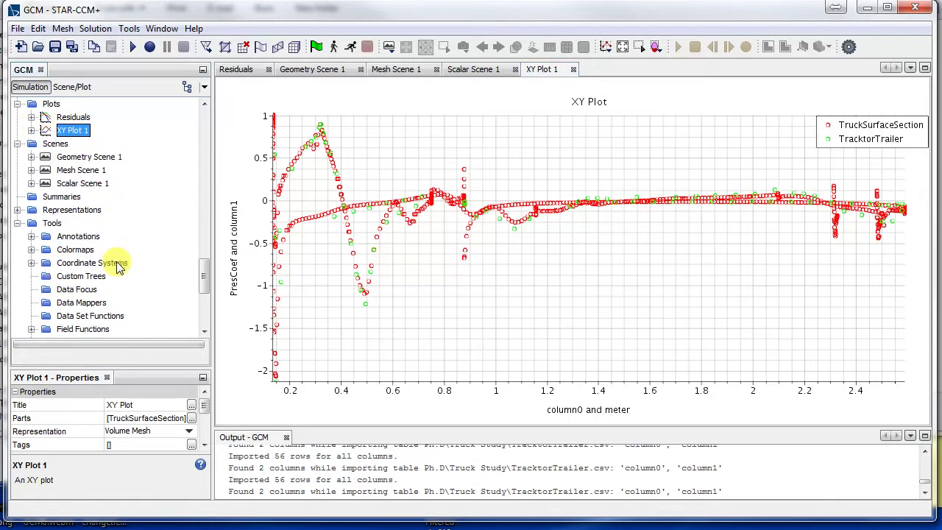
pyautogui.scroll(6, 146, 270)
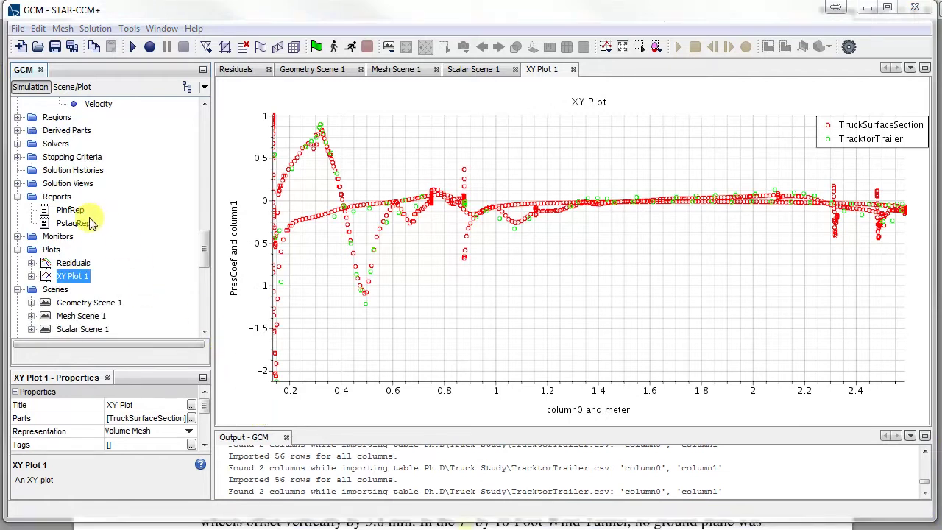
# Create a new Force Coefficient report under Reports
pyautogui.click(58, 198)
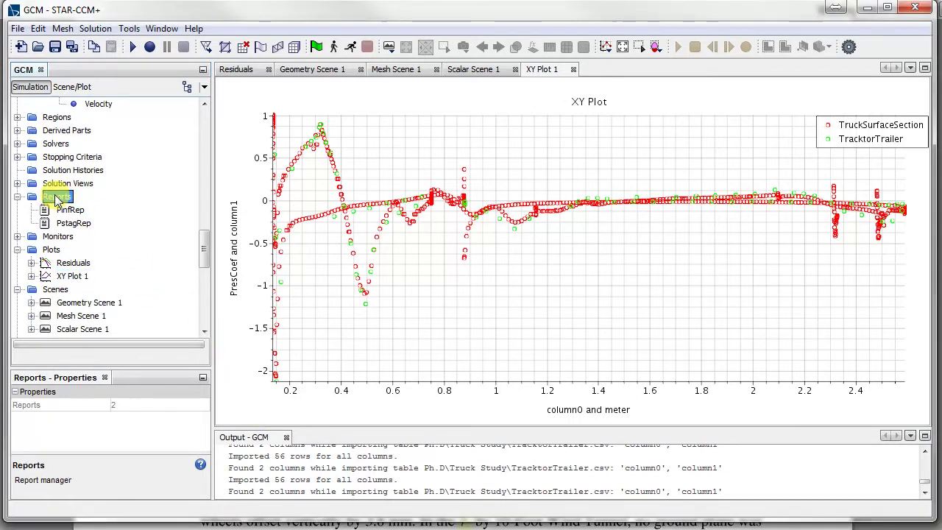
pyautogui.rightClick(56, 200)
pyautogui.moveTo(103, 211)
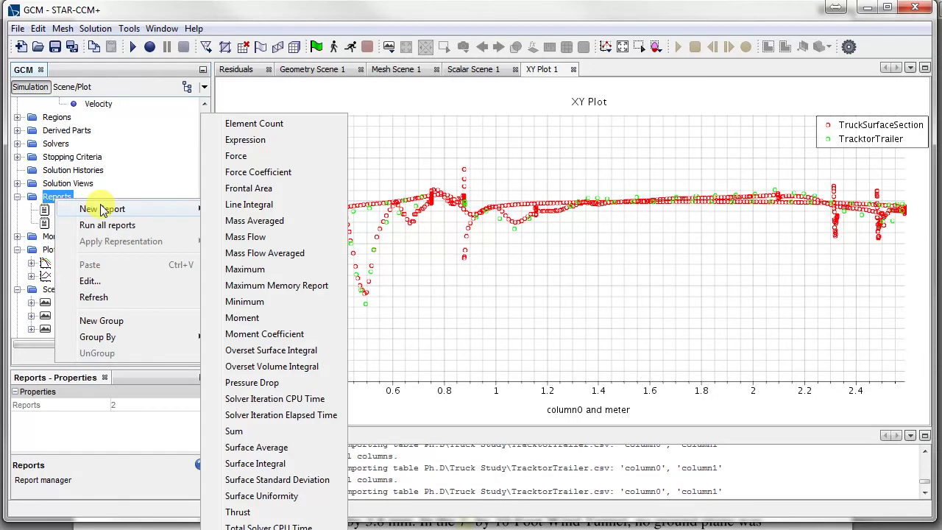
pyautogui.click(276, 173)
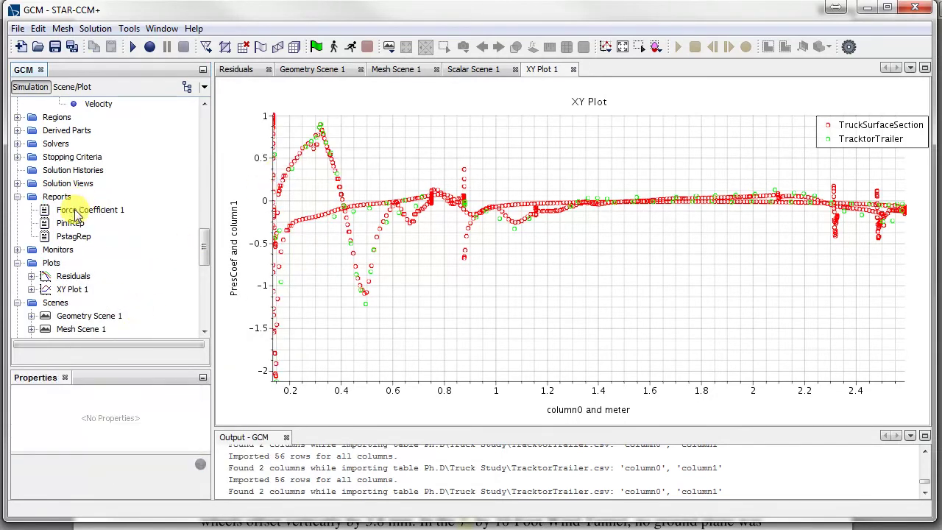
# Rename the new report to Cd and review its default properties
pyautogui.rightClick(74, 210)
pyautogui.click(121, 396)
pyautogui.write('C')
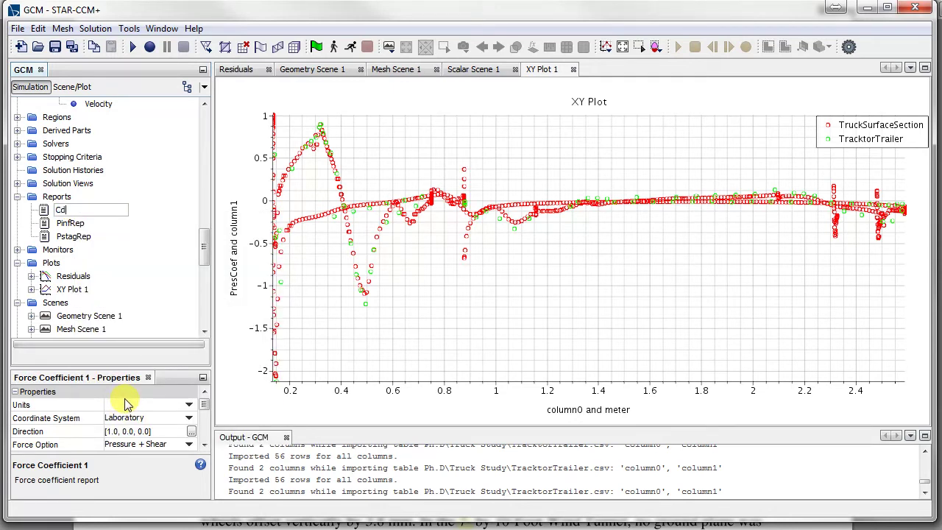
pyautogui.write('d')
pyautogui.press('Return')
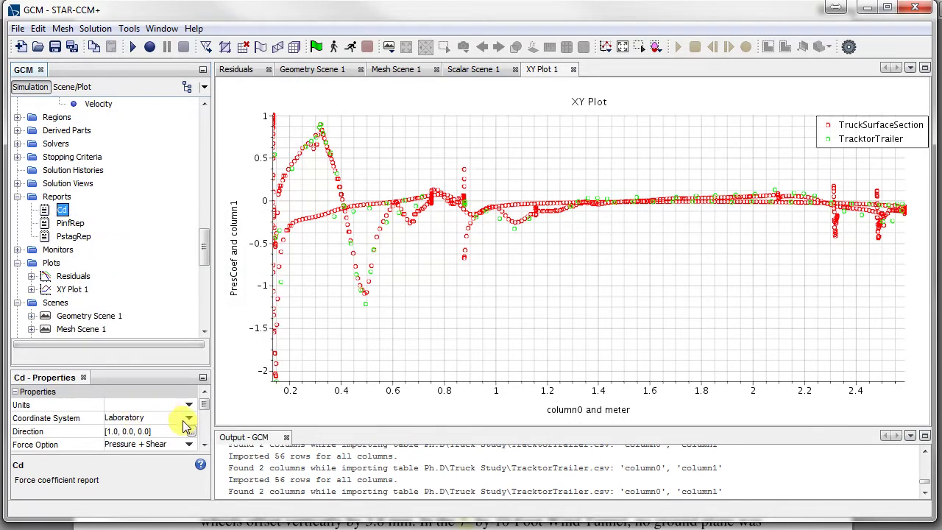
pyautogui.scroll(-1, 166, 397)
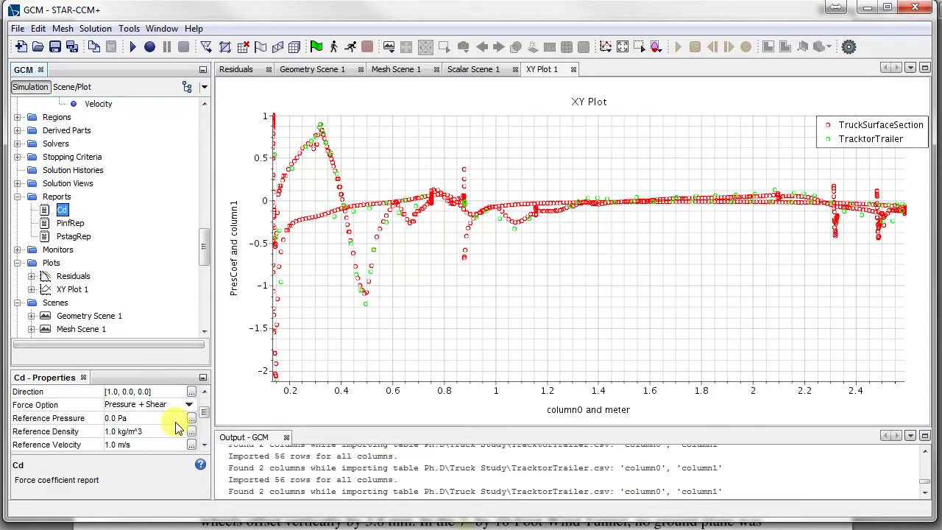
pyautogui.scroll(1, 162, 433)
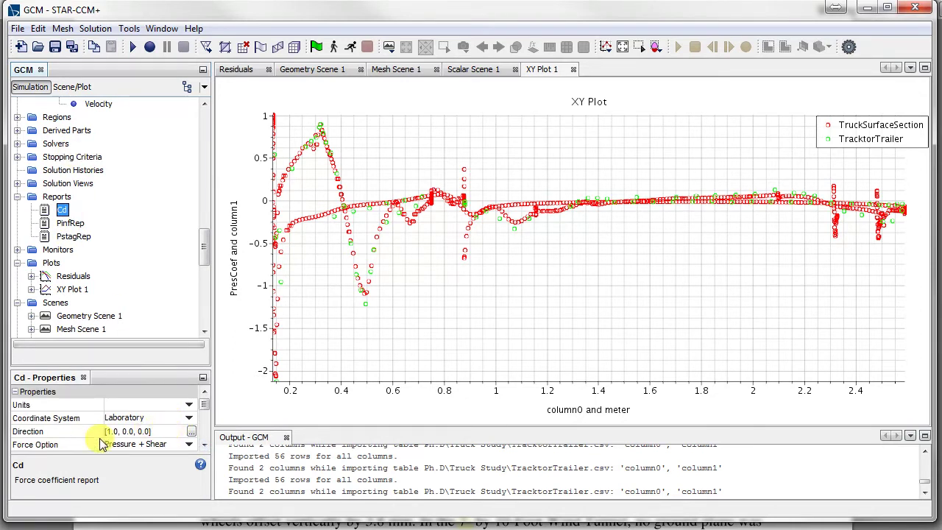
pyautogui.scroll(-1, 157, 435)
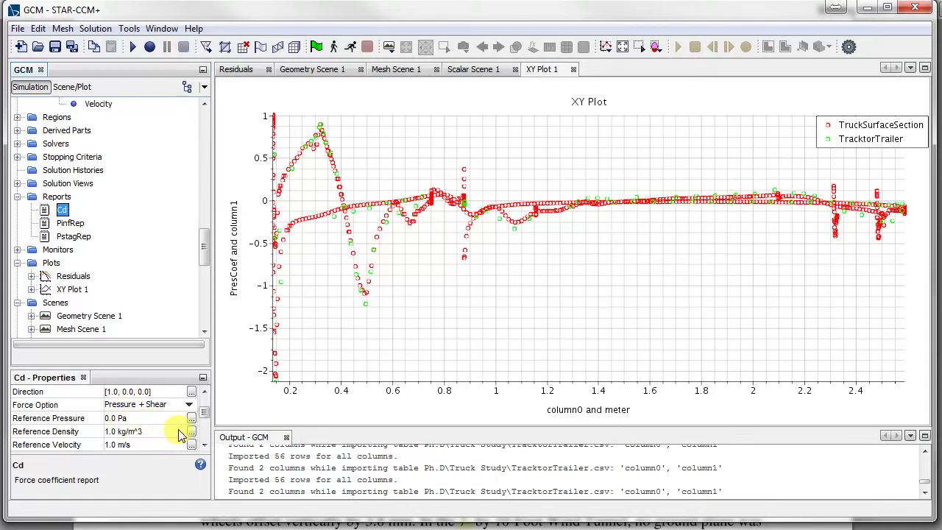
pyautogui.scroll(-1, 176, 434)
pyautogui.scroll(1, 166, 423)
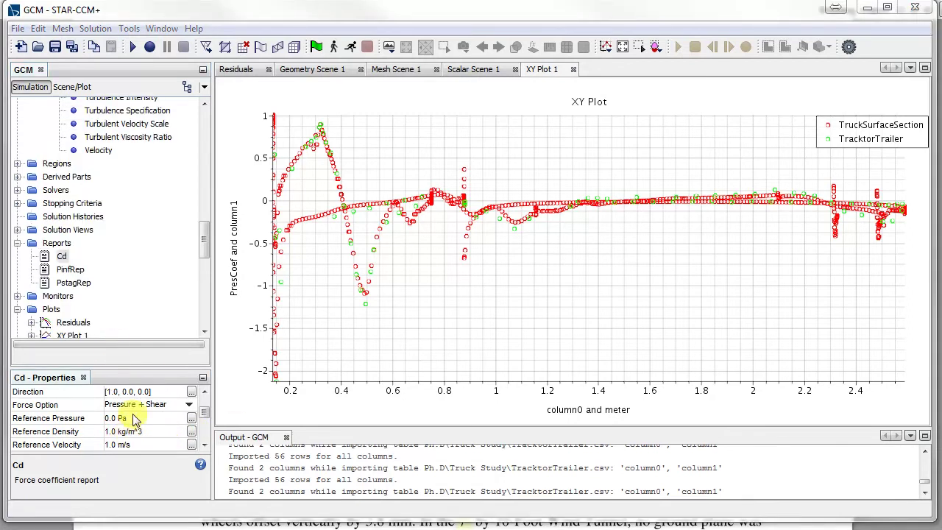
pyautogui.moveTo(206, 237); pyautogui.dragTo(213, 170)
# Look up the air material's constant density value, 1.18415 kg/m^3
pyautogui.scroll(-1, 66, 272)
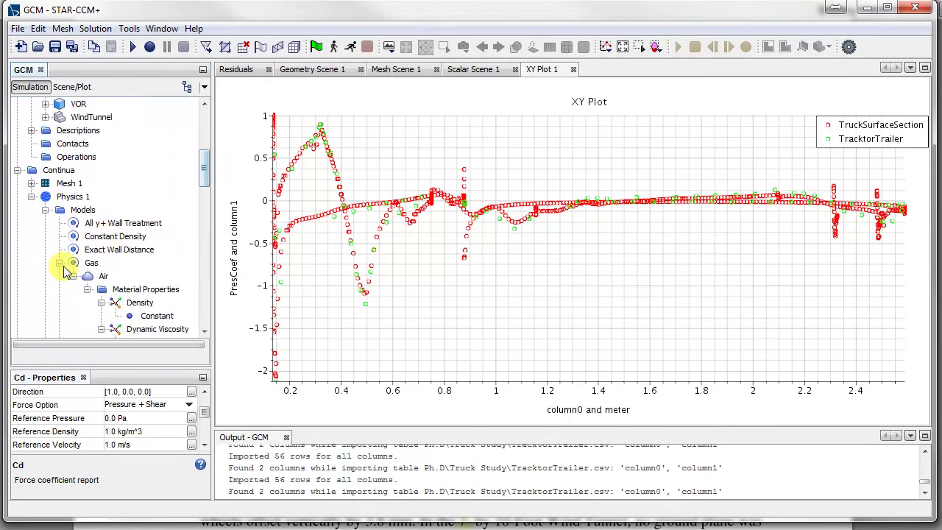
pyautogui.click(57, 198)
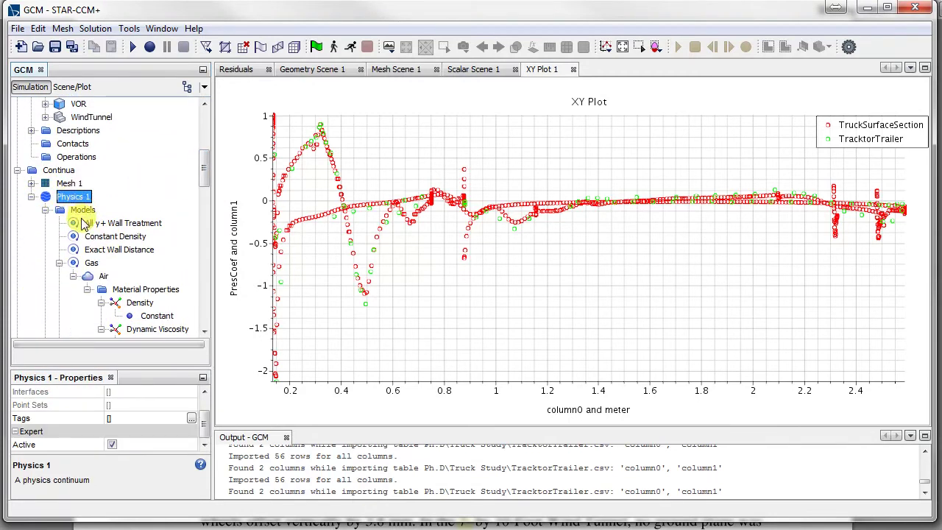
pyautogui.click(90, 263)
pyautogui.scroll(-2, 136, 256)
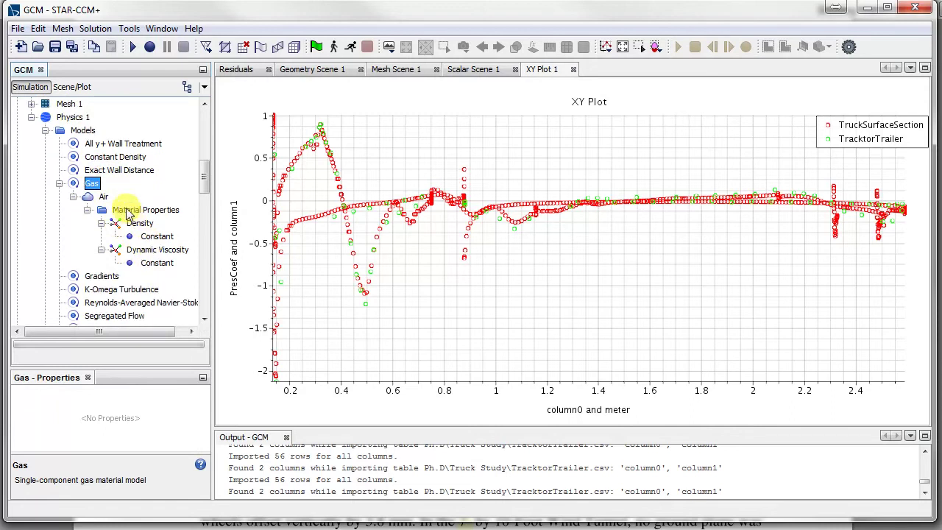
pyautogui.click(101, 197)
pyautogui.click(153, 236)
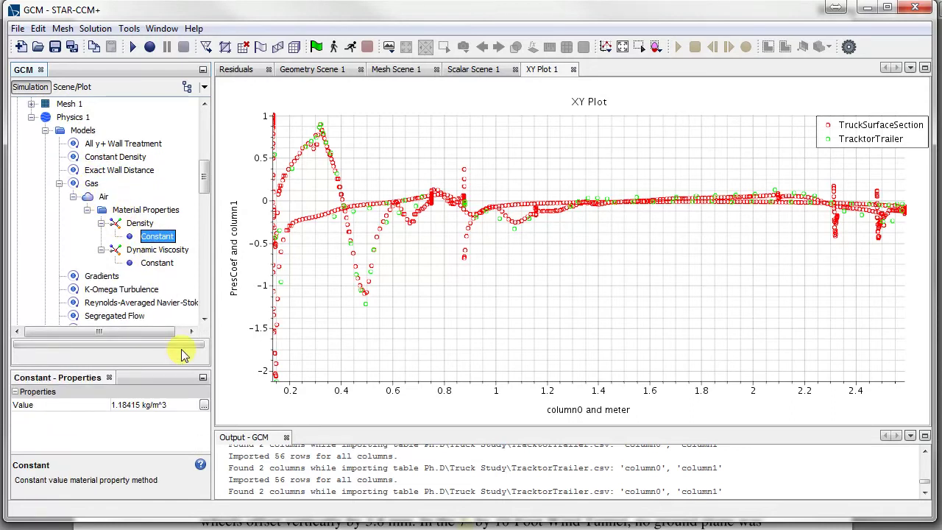
pyautogui.click(141, 406)
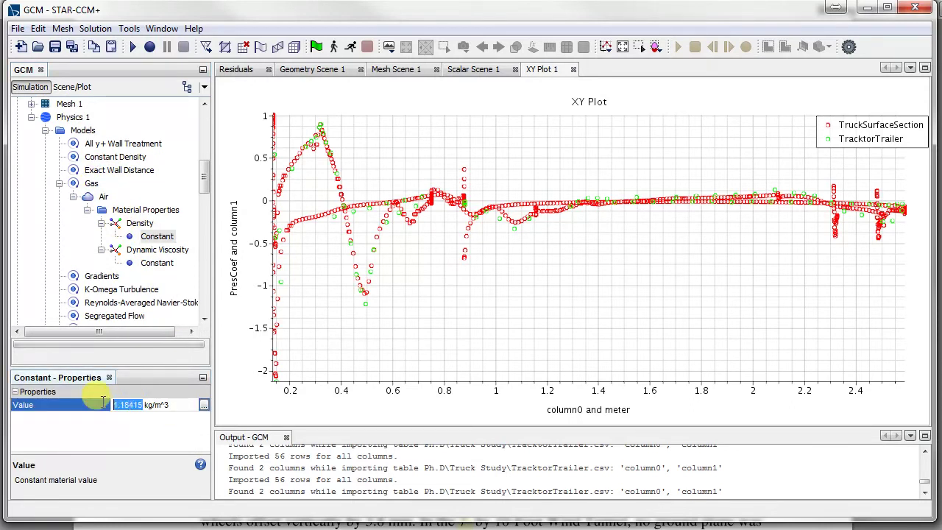
pyautogui.moveTo(203, 171); pyautogui.dragTo(203, 250)
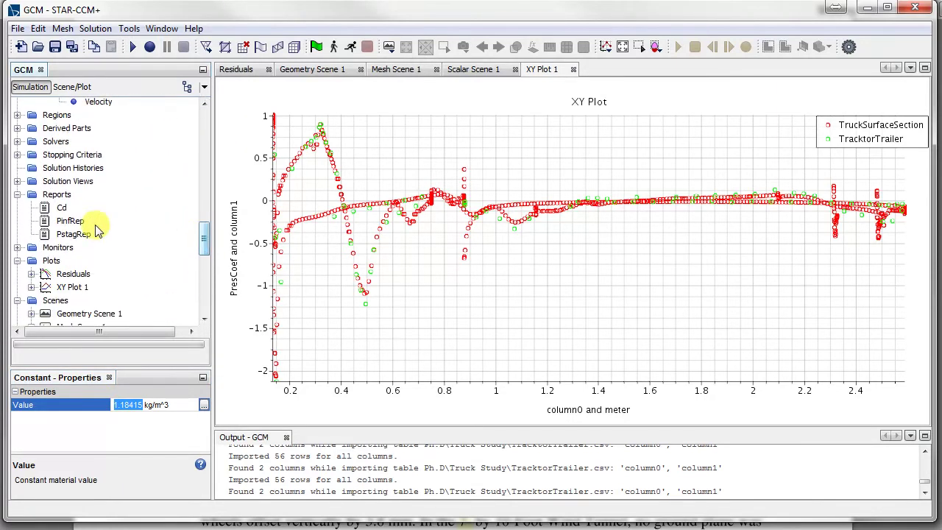
# Set Cd's reference density to 1.18415 and reference velocity to 14.291667 m/s
pyautogui.click(61, 208)
pyautogui.scroll(-1, 120, 444)
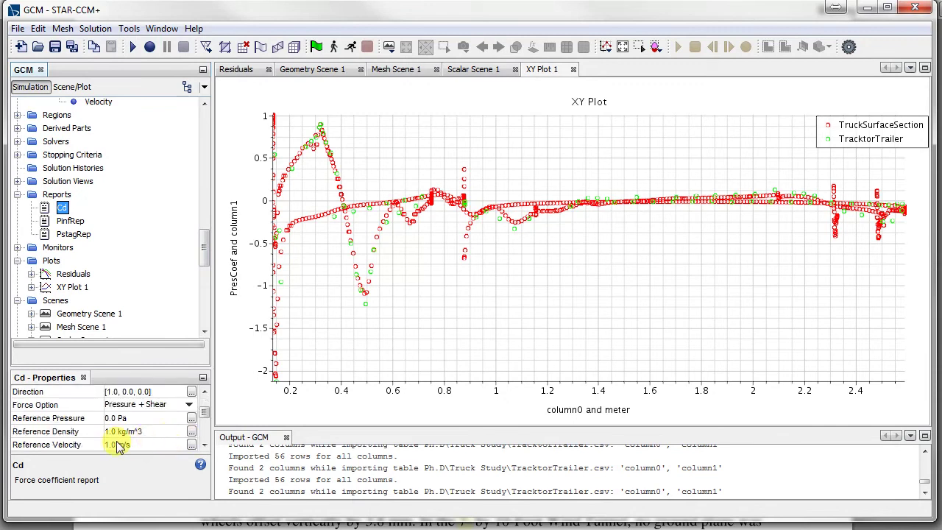
pyautogui.click(129, 433)
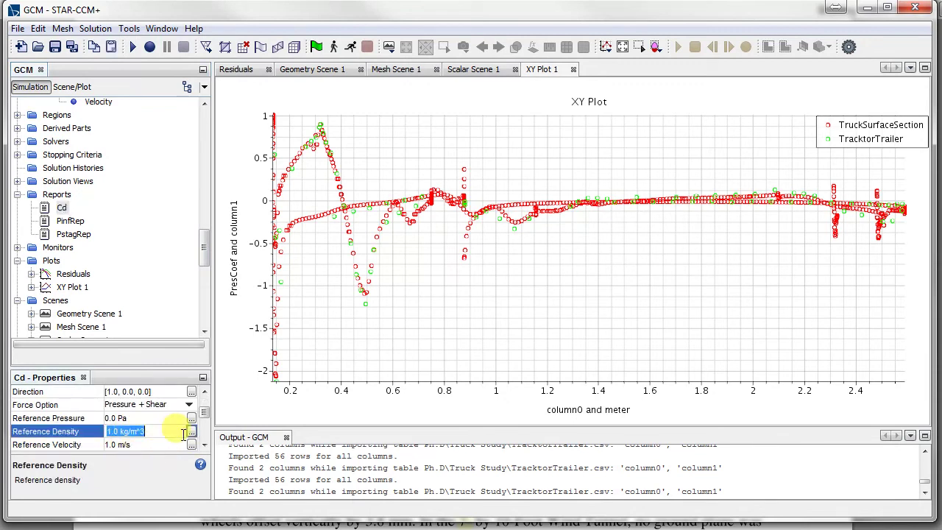
pyautogui.write('1.18415')
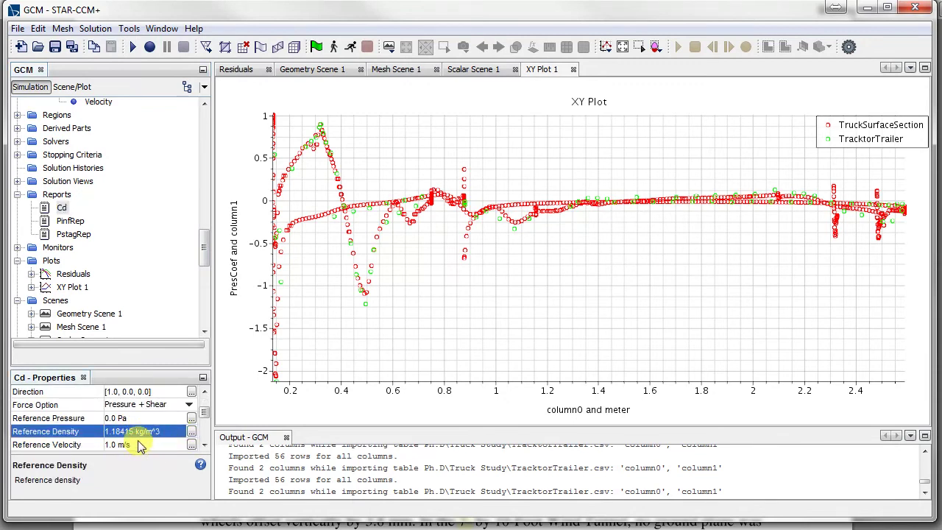
pyautogui.click(155, 445)
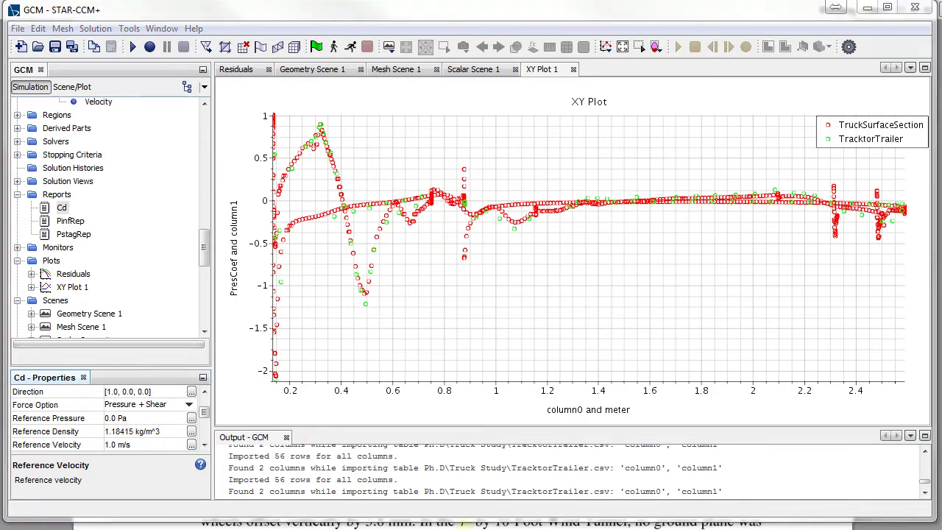
pyautogui.write('14.291667')
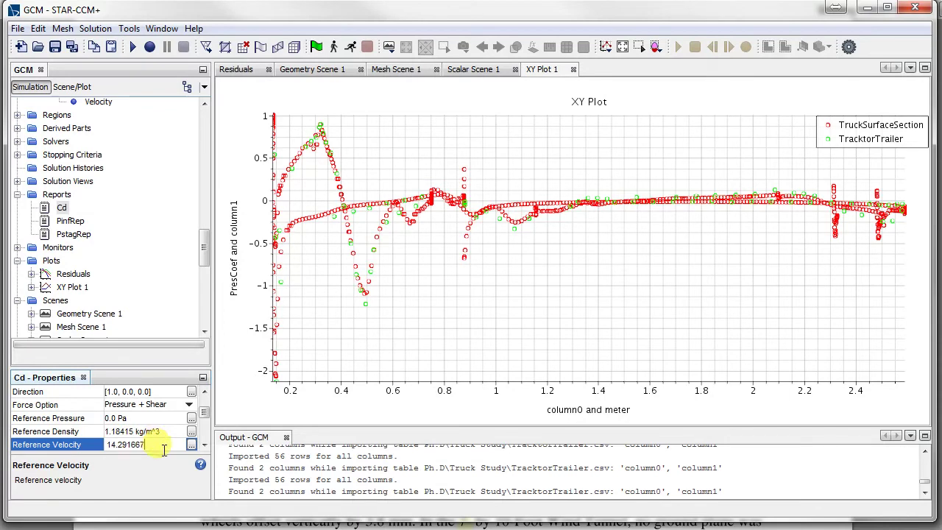
# Enter 0.154 as the Cd report's reference area
pyautogui.scroll(-1, 156, 434)
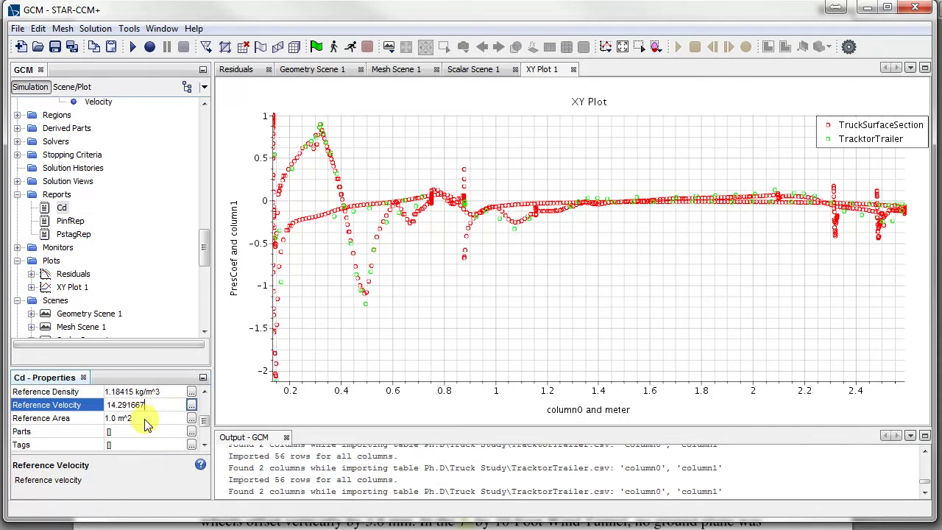
pyautogui.click(146, 421)
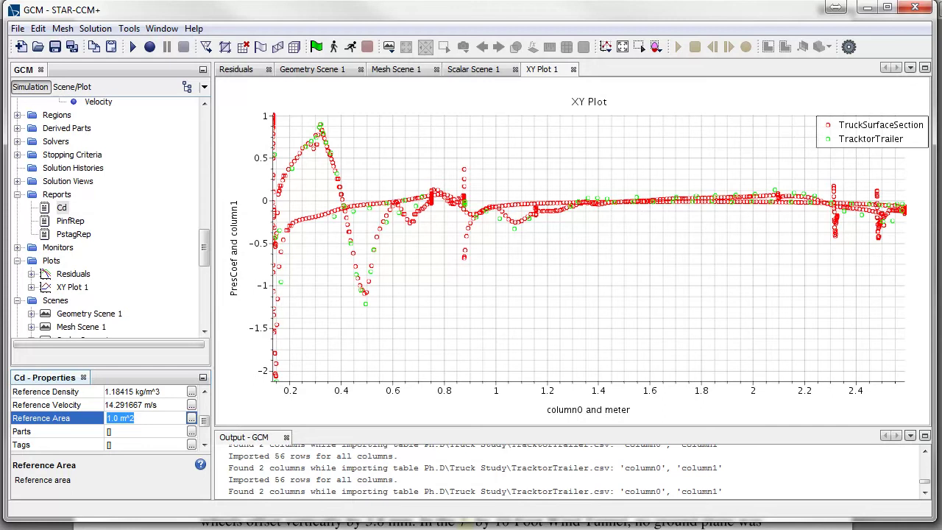
pyautogui.press('Return')
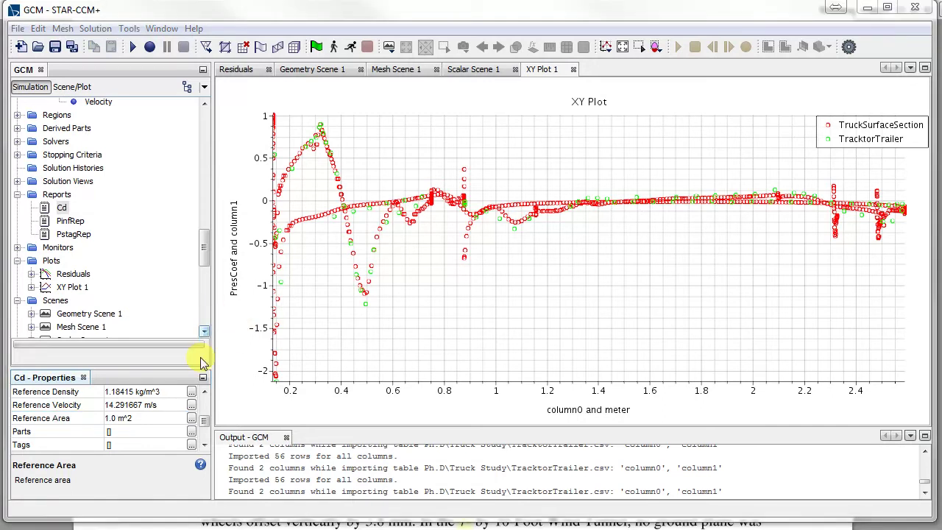
pyautogui.click(144, 418)
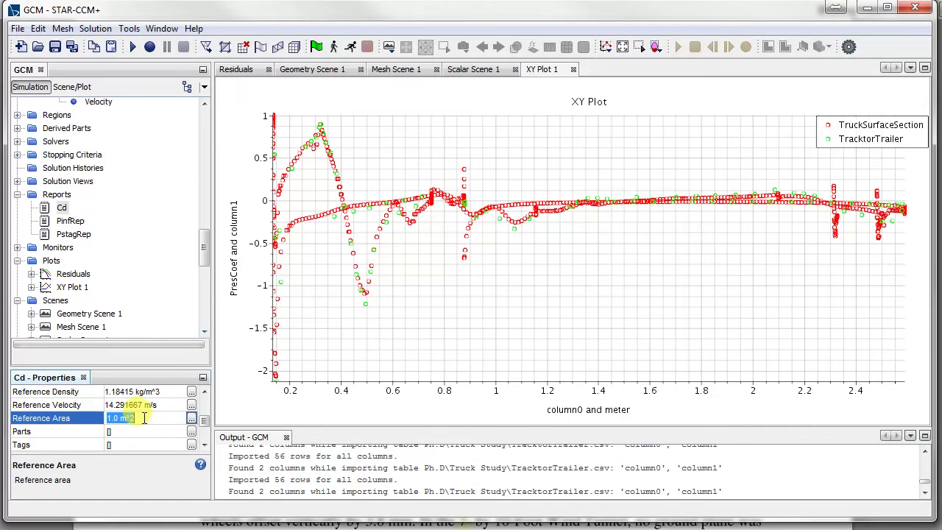
pyautogui.write('0.154')
# Commit the 0.154 reference area and select the Support1.Default boundary as Cd's part
pyautogui.press('Return')
pyautogui.click(192, 432)
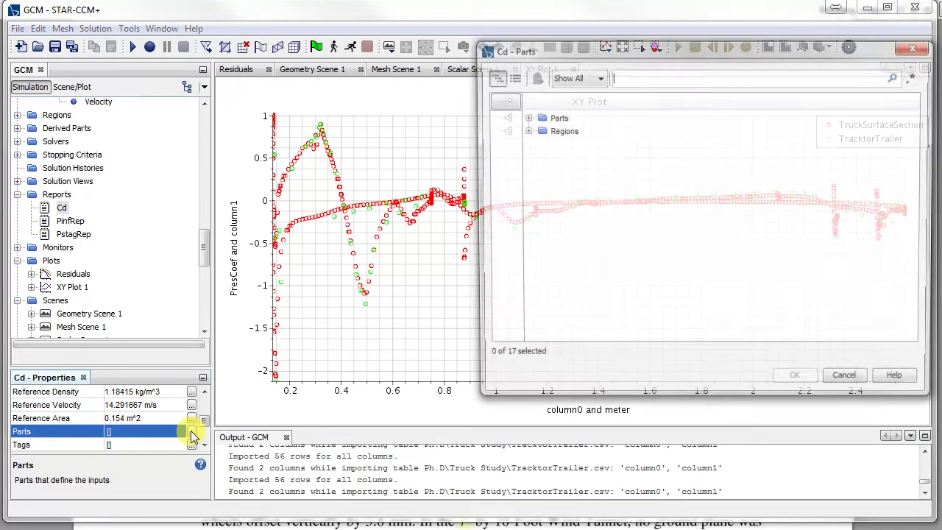
pyautogui.doubleClick(538, 130)
pyautogui.click(592, 170)
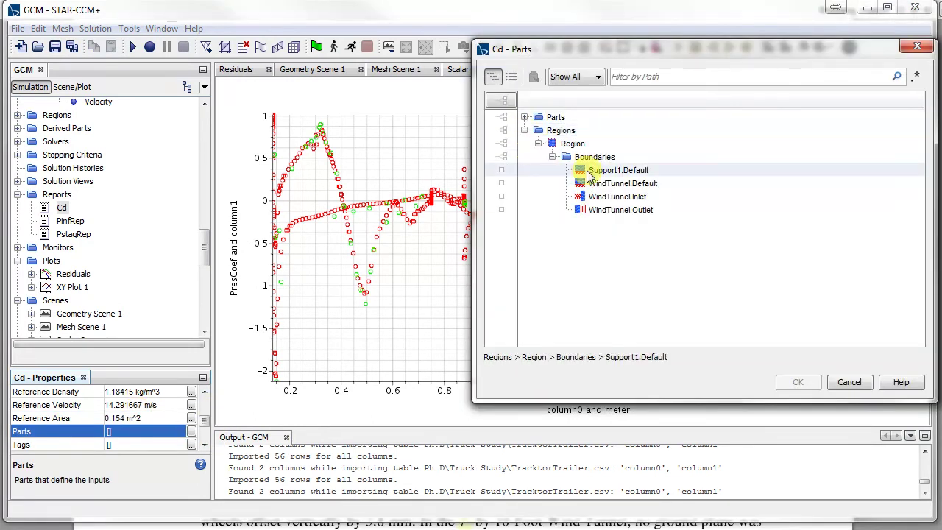
pyautogui.doubleClick(638, 173)
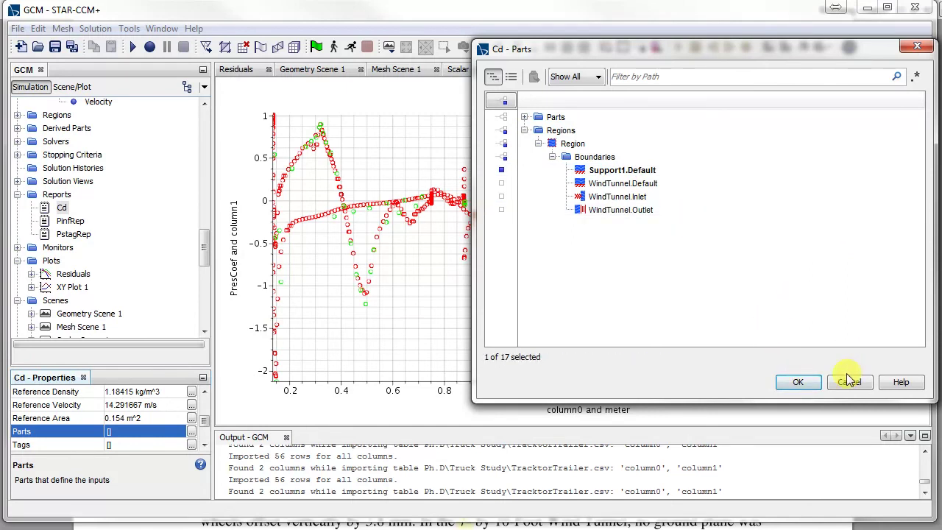
pyautogui.click(804, 388)
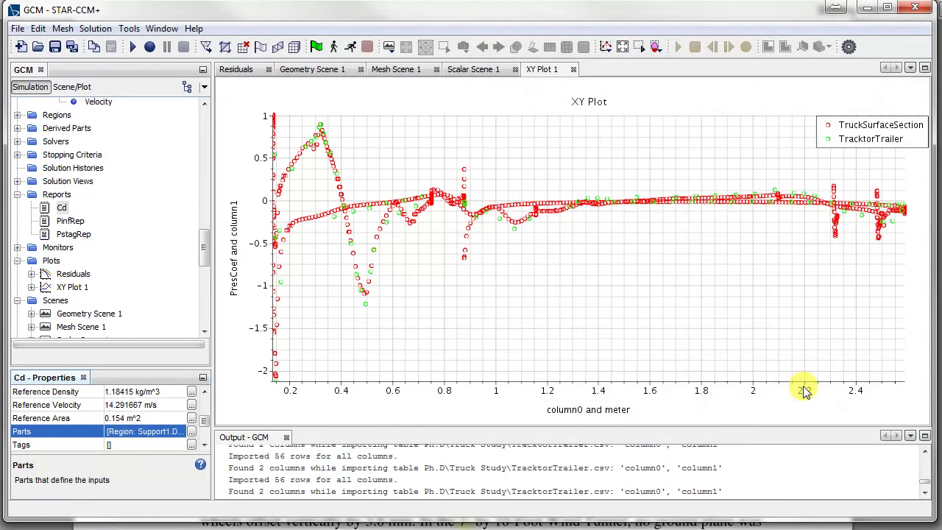
# Run the Cd report, select its result 0.446 in the output, and switch to the paper
pyautogui.rightClick(61, 208)
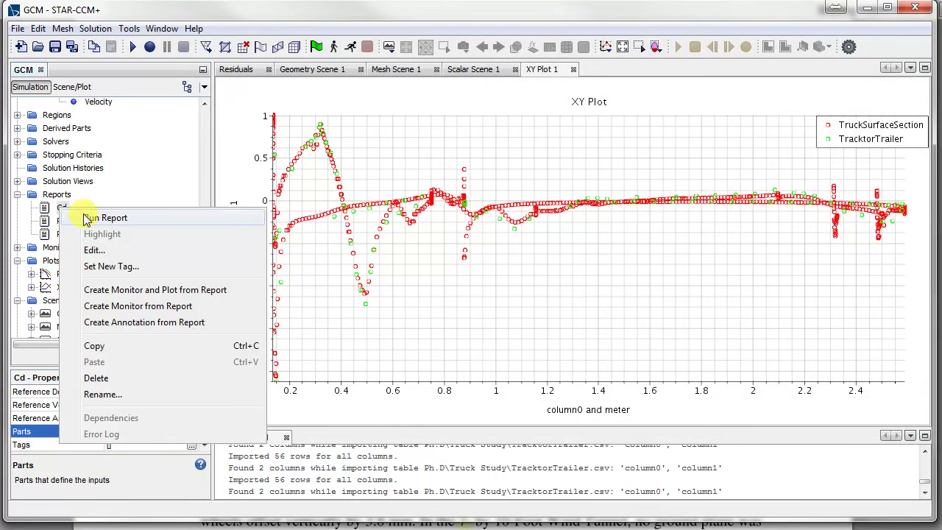
pyautogui.click(103, 218)
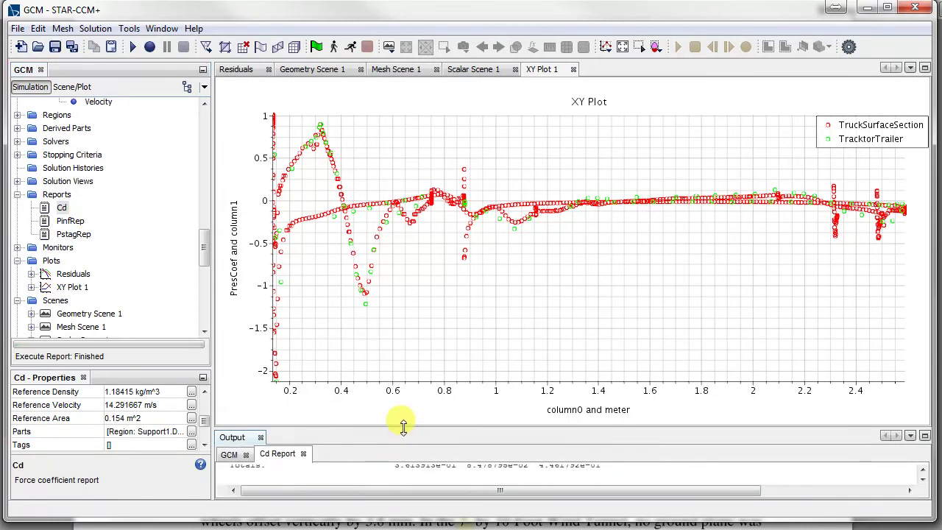
pyautogui.moveTo(403, 425); pyautogui.dragTo(409, 340)
pyautogui.moveTo(303, 460); pyautogui.dragTo(410, 460)
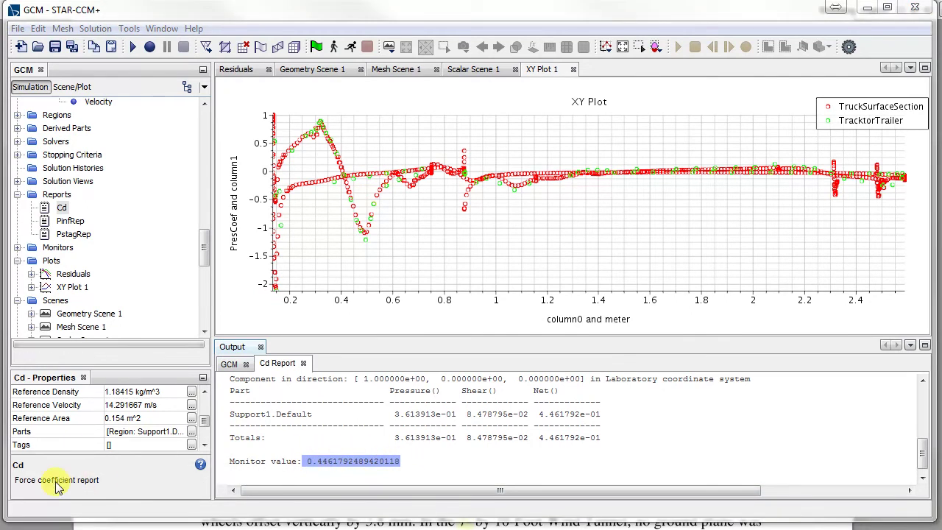
pyautogui.hotkey('alt', 'Tab')
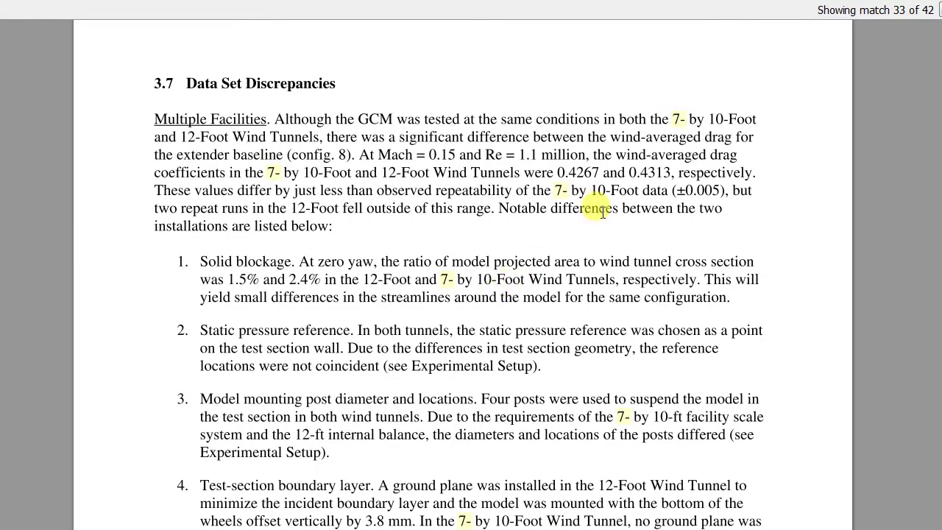
# Highlight the 7- by 10-Foot wind-averaged drag coefficient 0.4267 in section 3.7 of the paper
pyautogui.moveTo(600, 172); pyautogui.dragTo(557, 173)
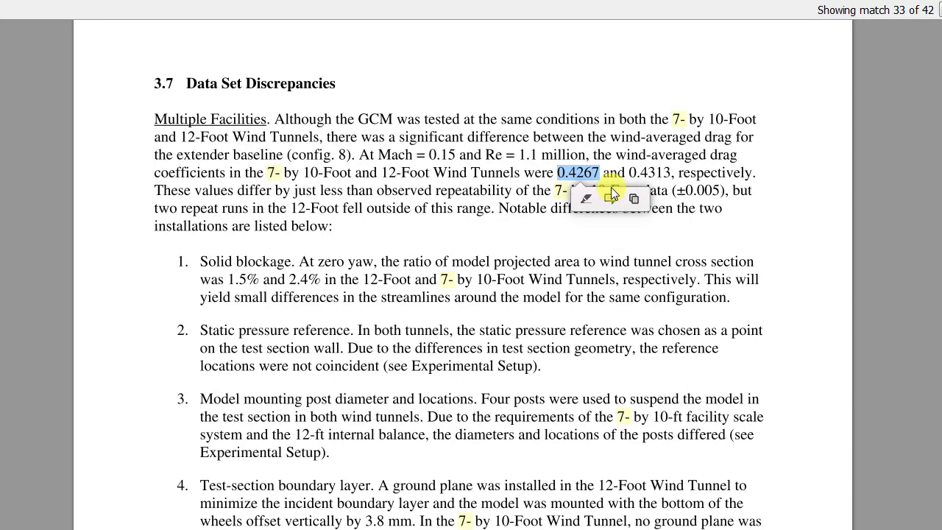